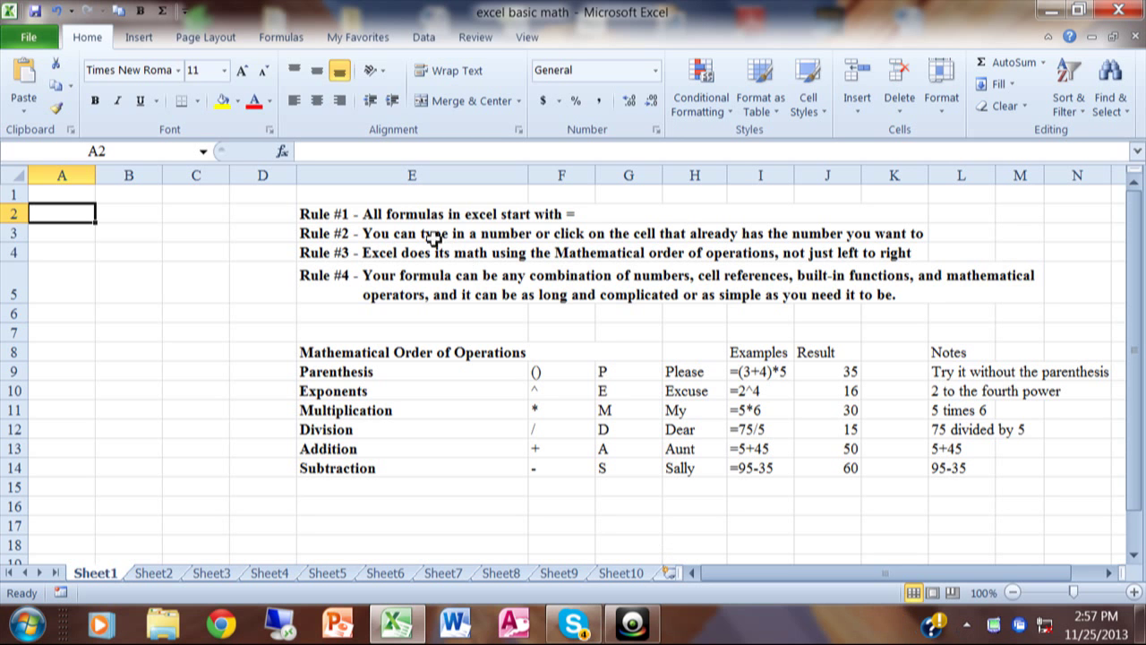
Enter the formula =2+3 in cell A2 and reselect the cell to view its formula
{"action": "left_click", "coordinate": [355, 216]}
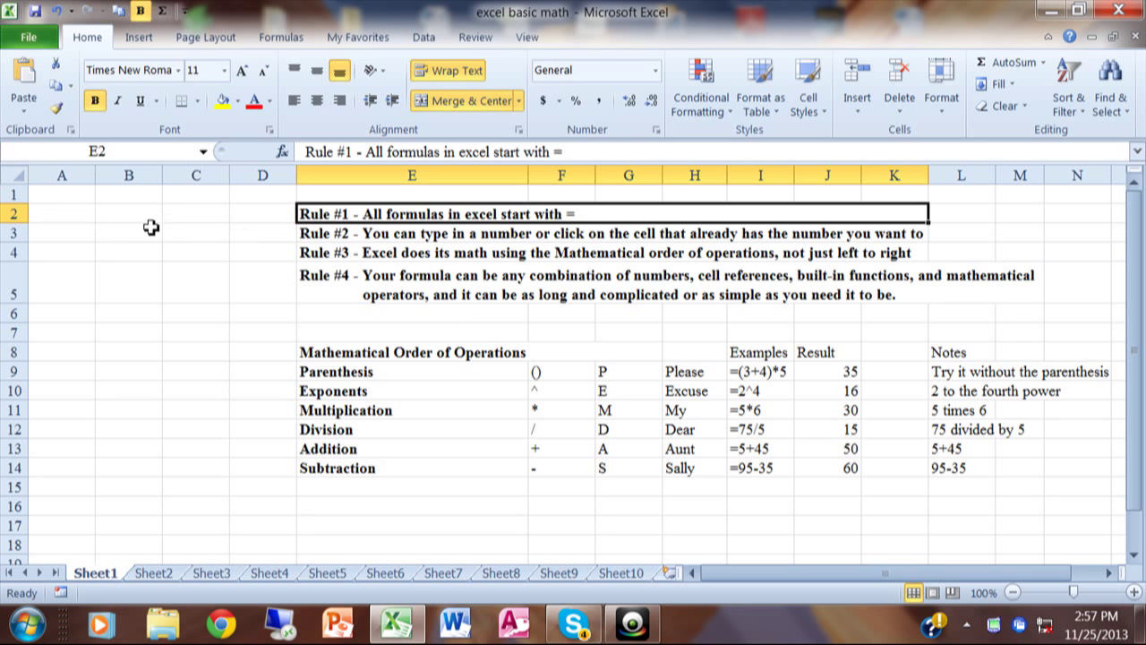
{"action": "left_click", "coordinate": [77, 213]}
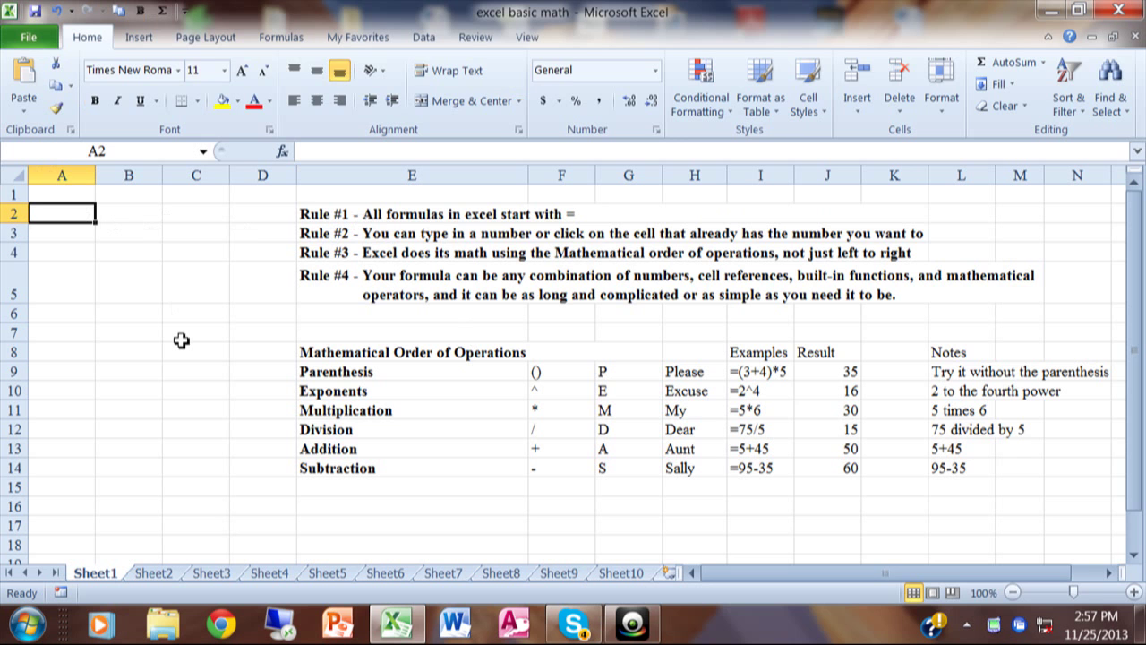
{"action": "type", "text": "=2+3"}
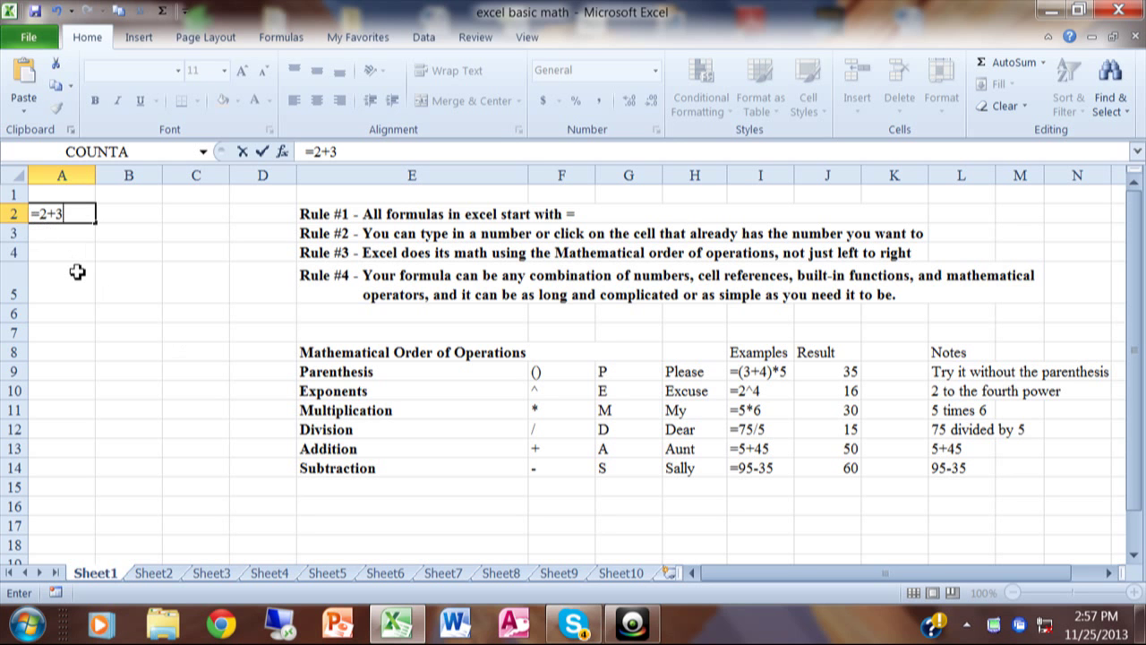
{"action": "key", "text": "Return"}
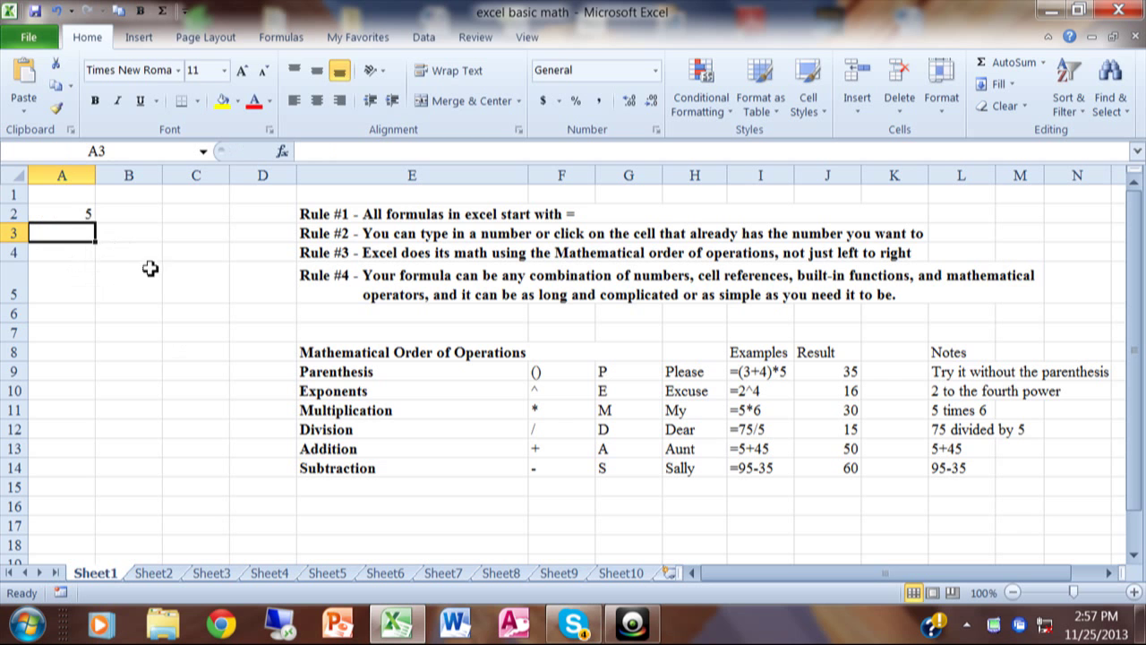
{"action": "left_click", "coordinate": [67, 213]}
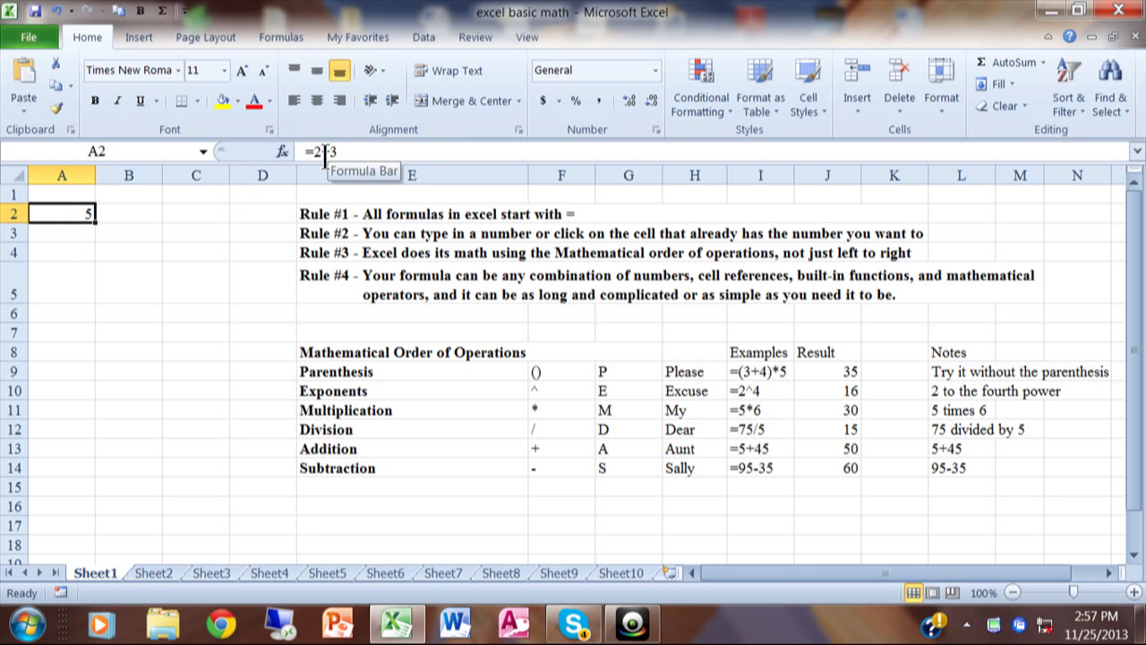
Enter the subtraction formula =78-35 in cell B2
{"action": "left_click", "coordinate": [134, 215]}
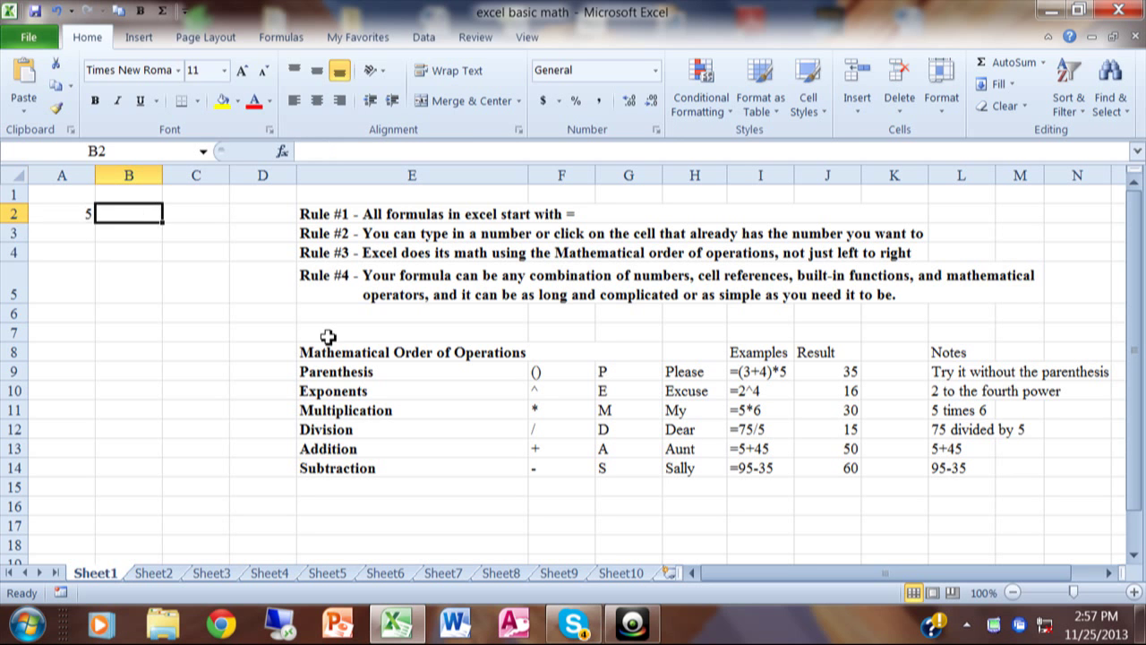
{"action": "type", "text": "=78"}
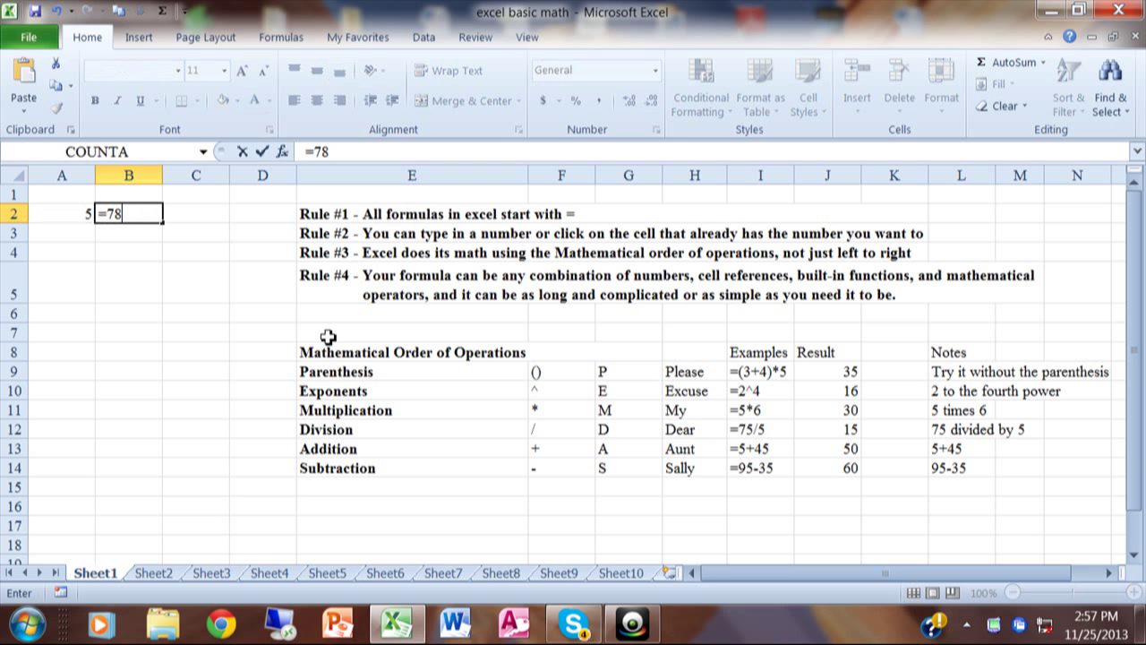
{"action": "type", "text": "-35"}
{"action": "key", "text": "Return"}
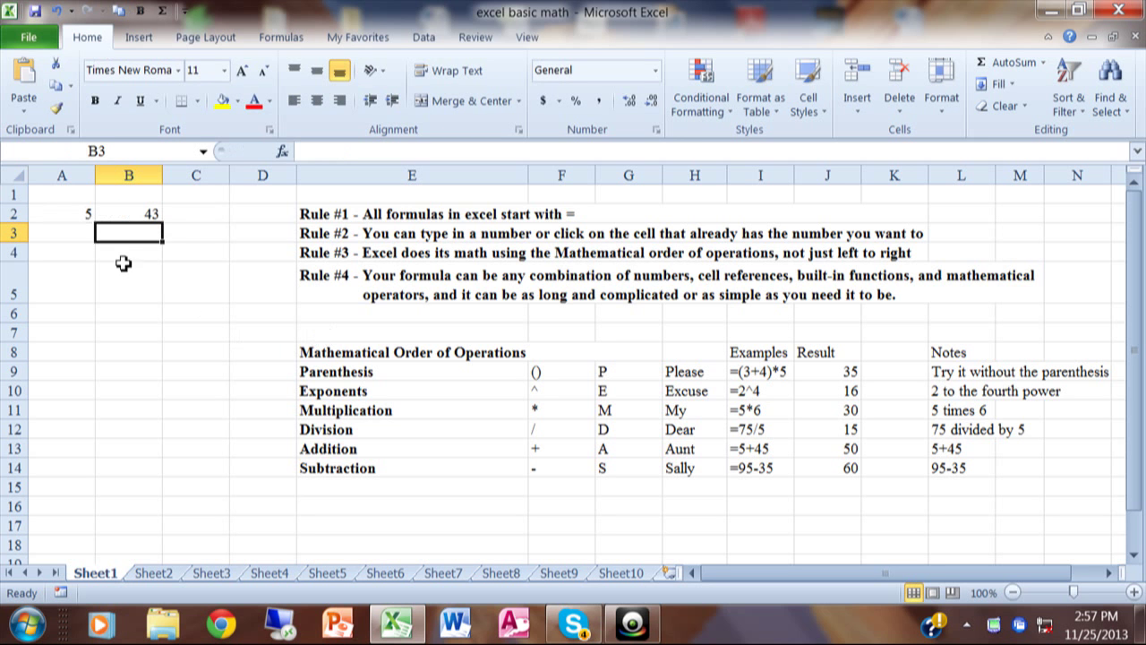
Enter the formula =43+17 in cell A3, using plain numbers only
{"action": "left_click", "coordinate": [75, 233]}
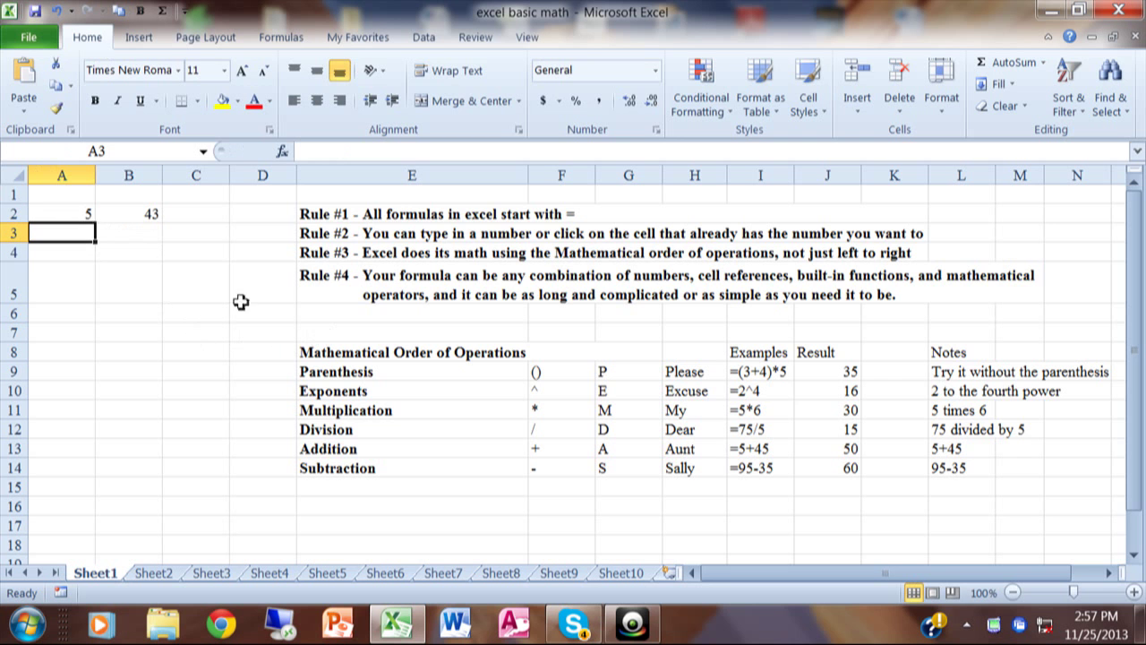
{"action": "left_click", "coordinate": [325, 232]}
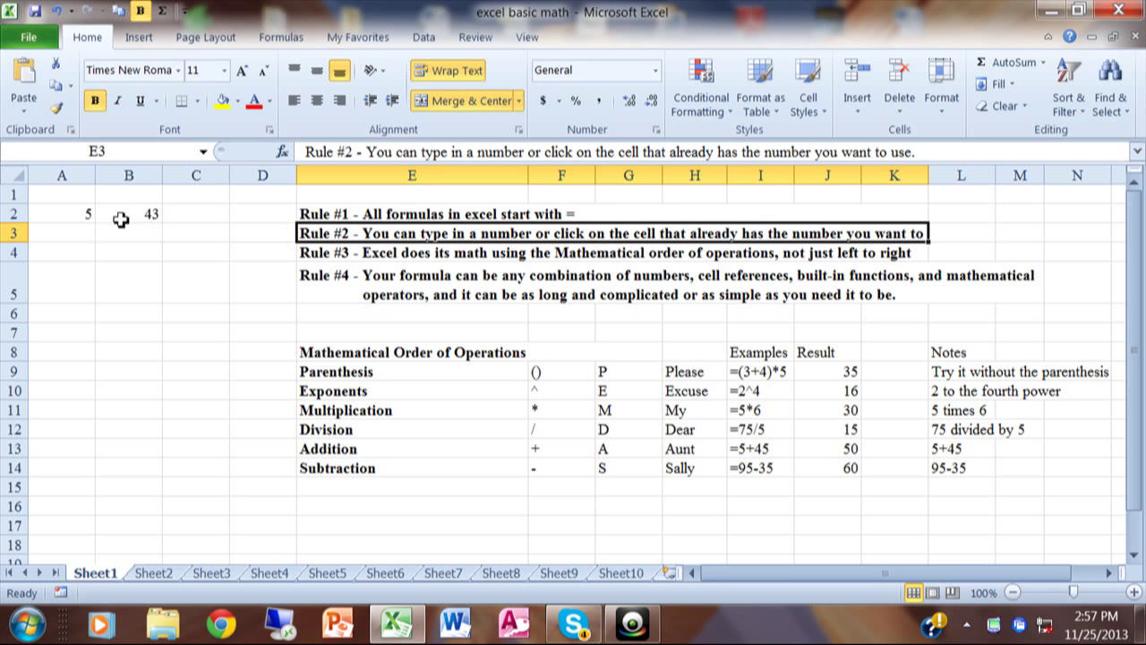
{"action": "left_click", "coordinate": [81, 236]}
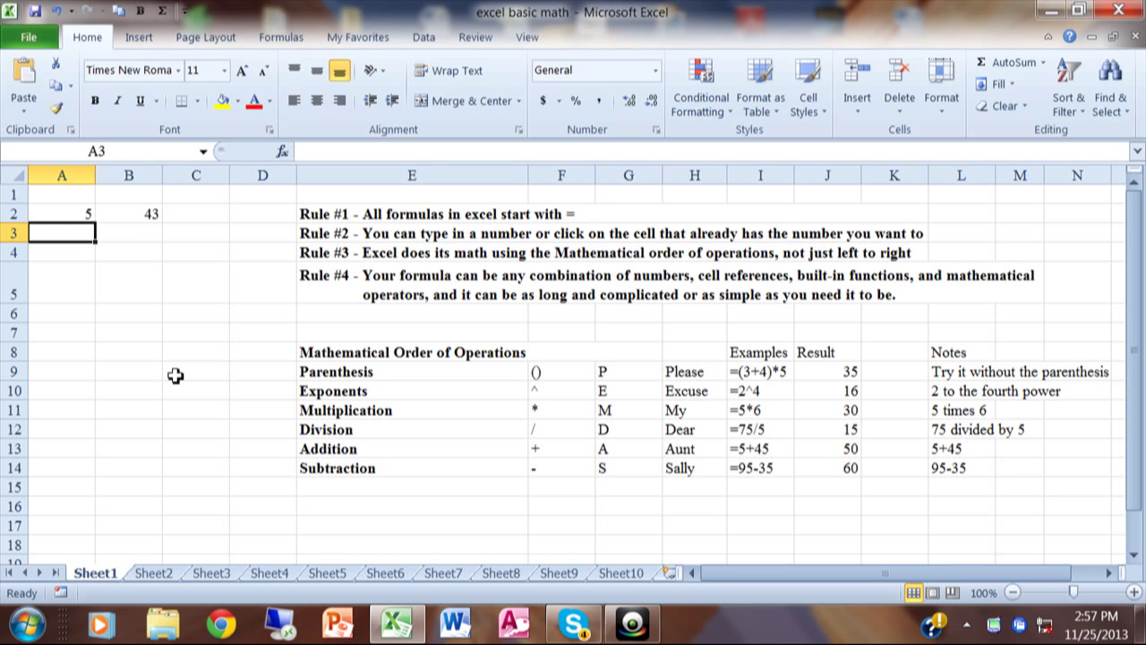
{"action": "type", "text": "="}
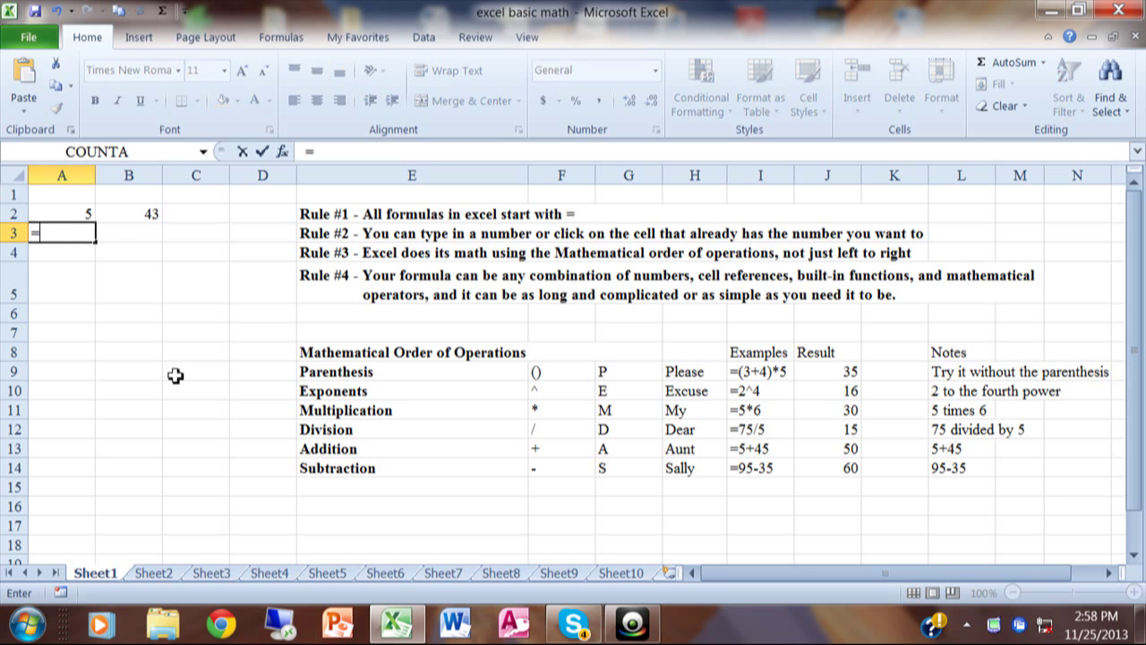
{"action": "type", "text": "43+17"}
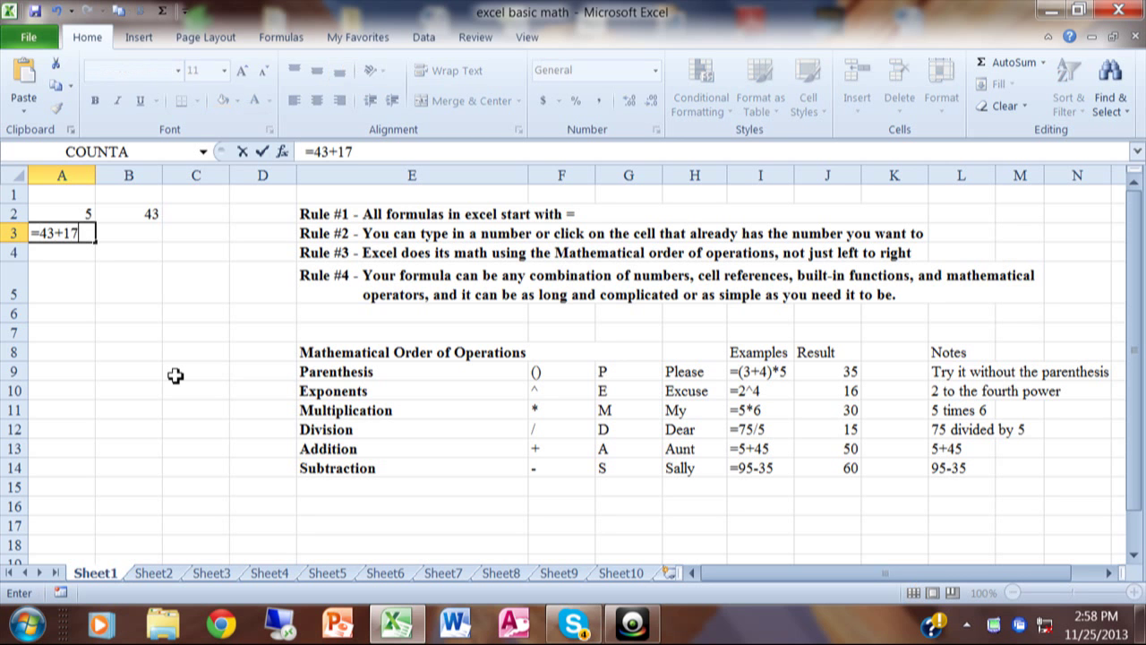
{"action": "key", "text": "Return"}
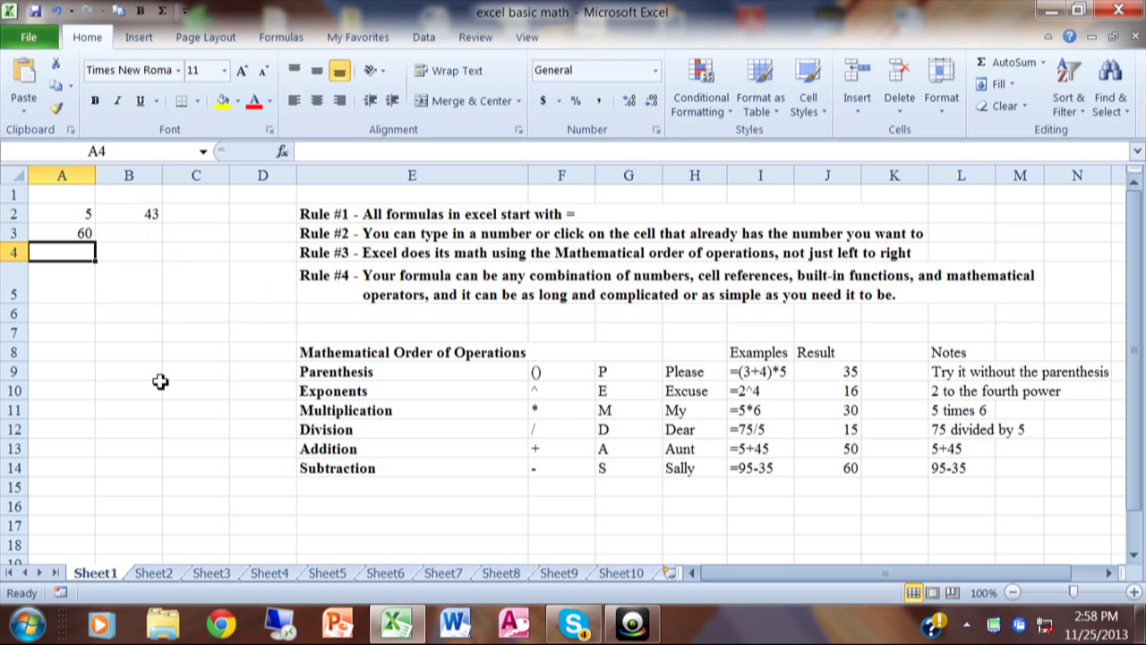
Enter =B2+17 in cell A4 with B2 as a cell reference, and compare its formula with the one in A3
{"action": "type", "text": "="}
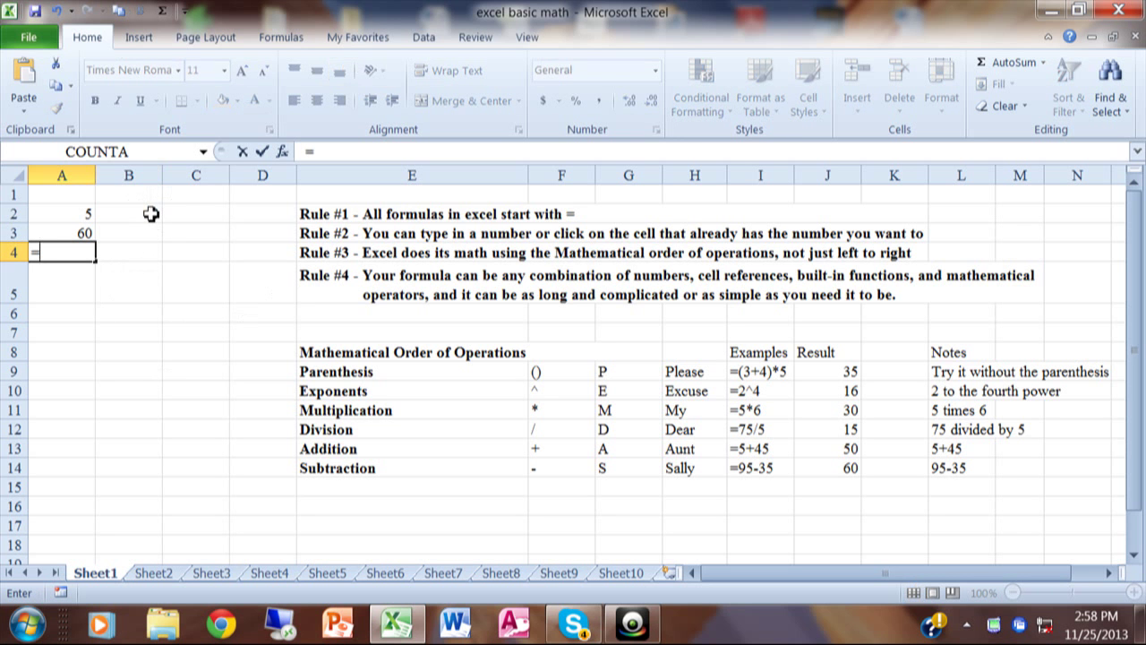
{"action": "left_click", "coordinate": [151, 213]}
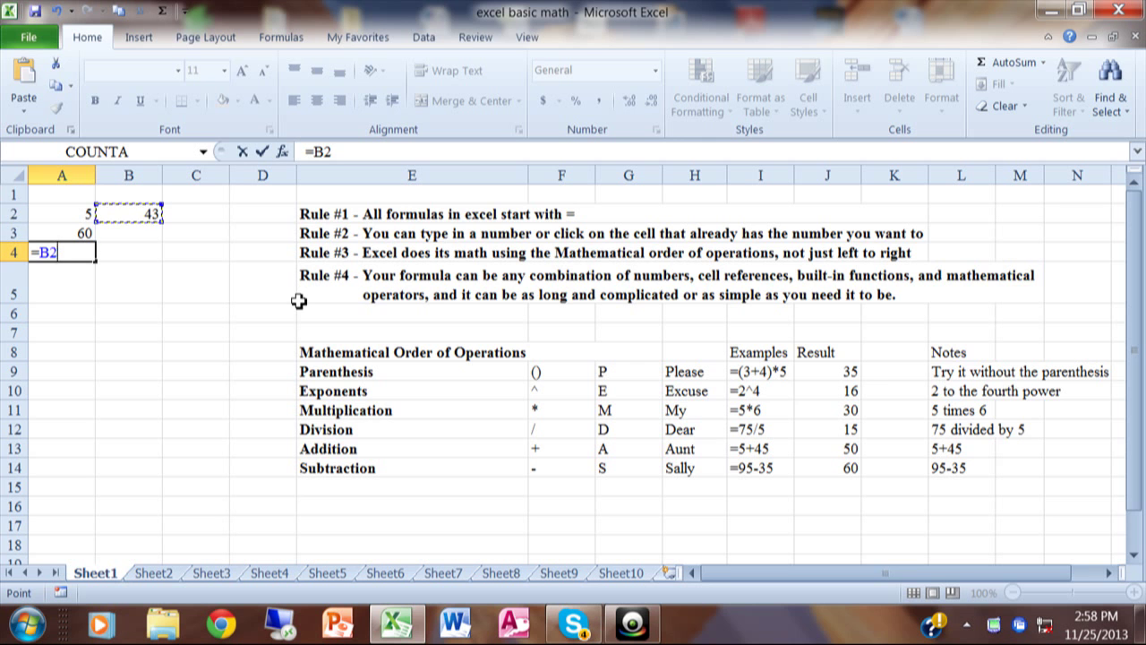
{"action": "type", "text": "+17"}
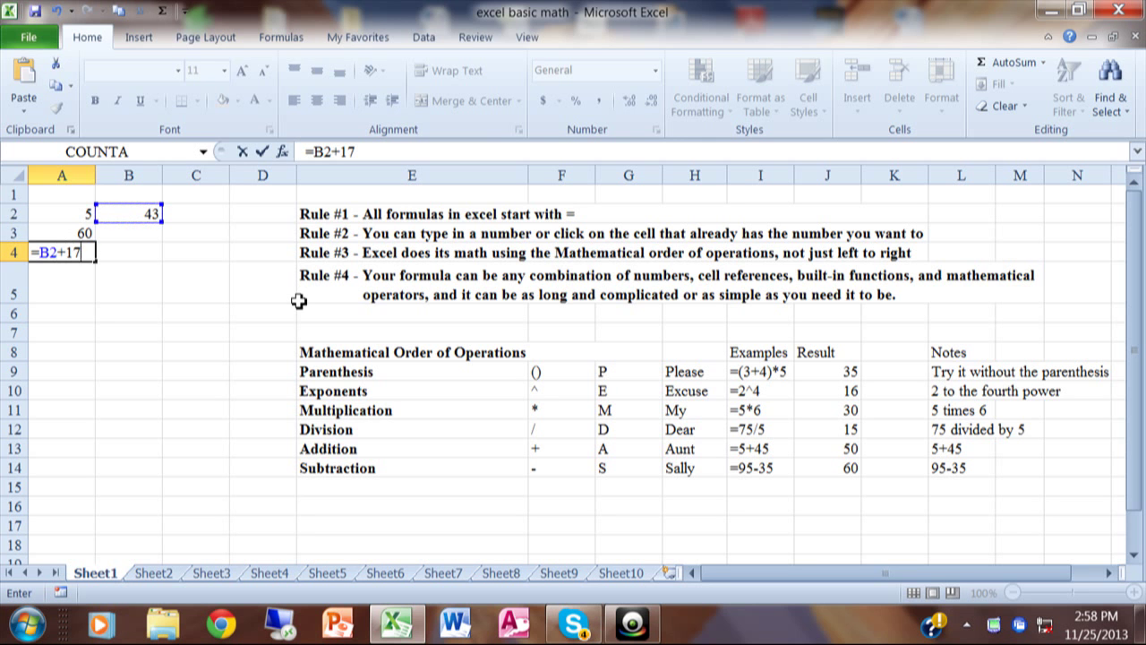
{"action": "key", "text": "Return"}
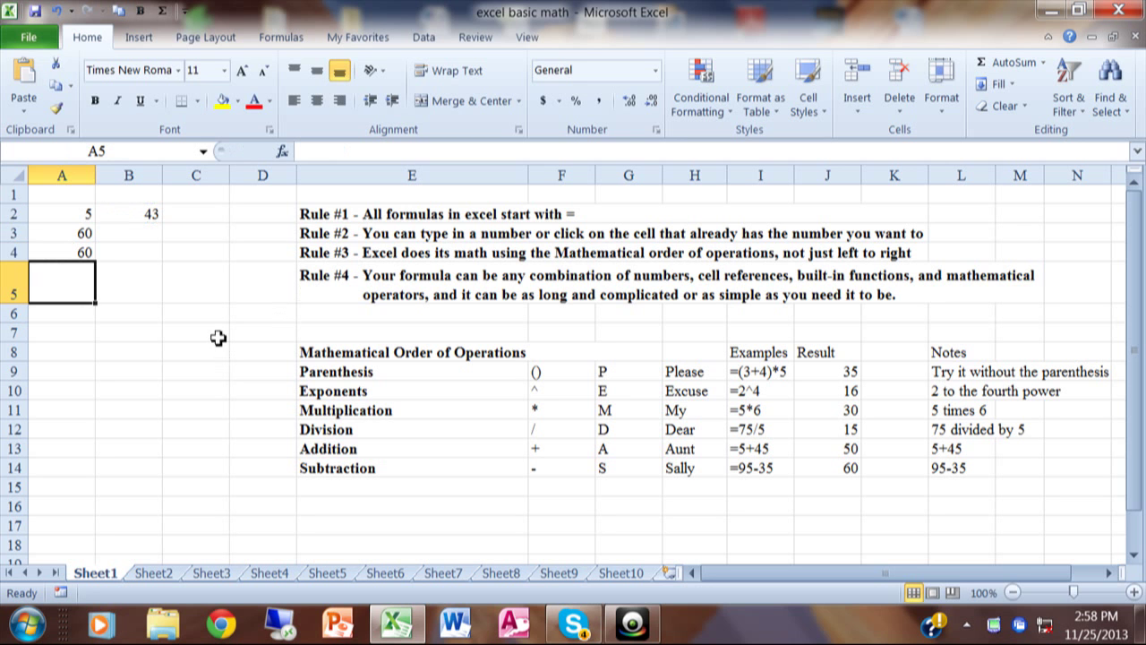
{"action": "left_click", "coordinate": [58, 253]}
{"action": "left_click", "coordinate": [63, 231]}
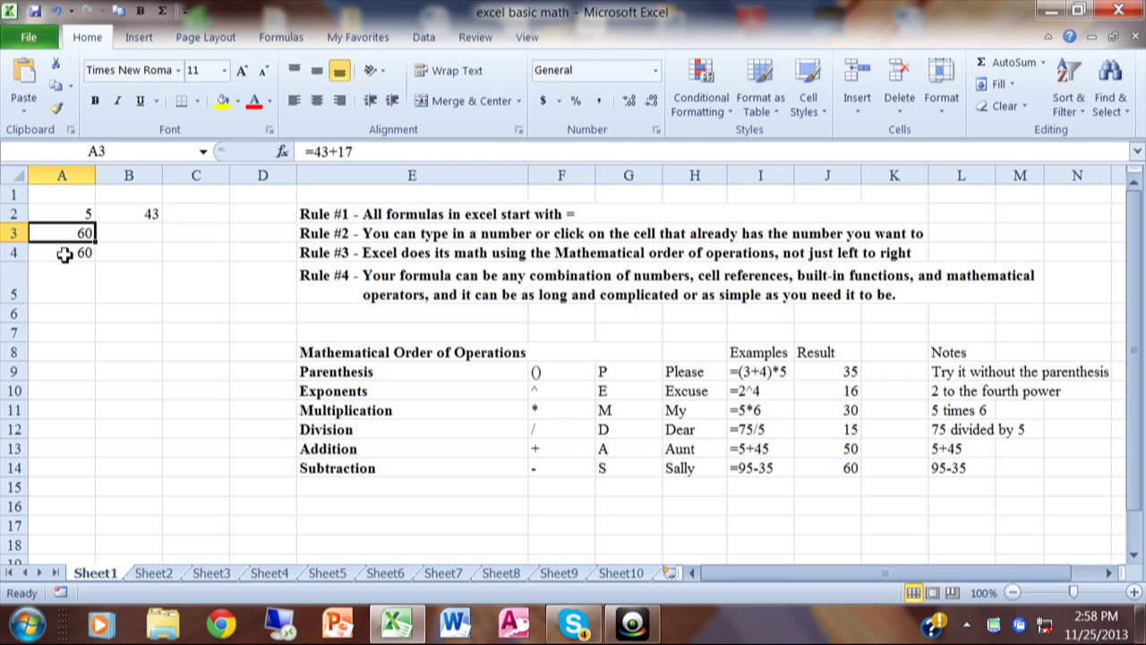
{"action": "left_click", "coordinate": [64, 254]}
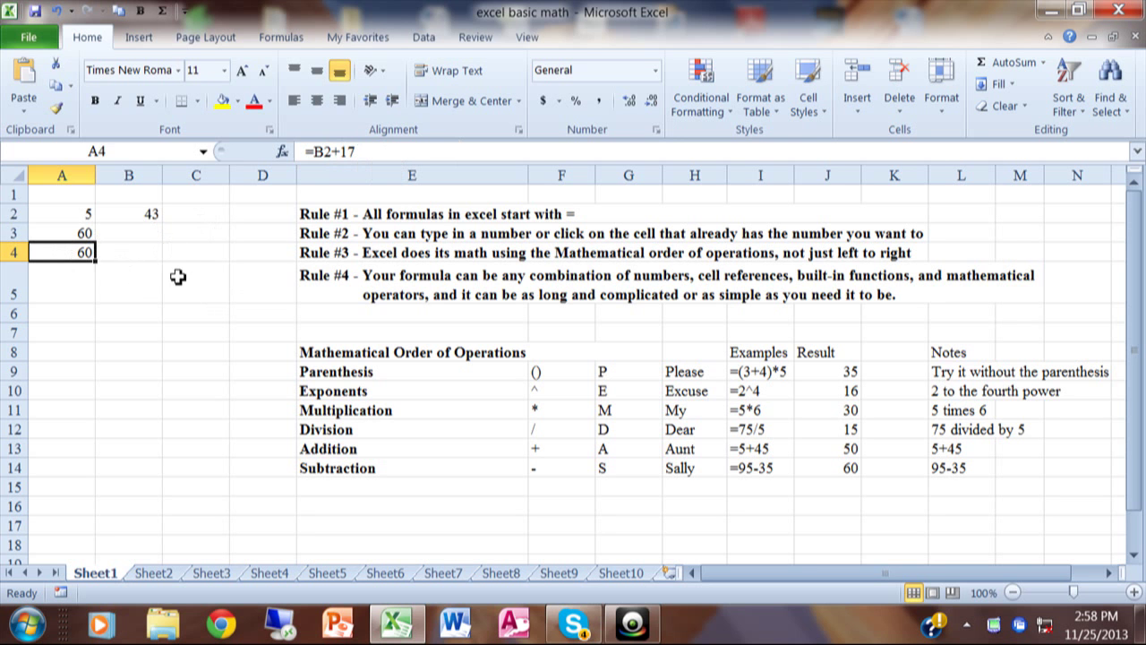
Replace the contents of cell B2 with 74 and check the dependent formula in A4
{"action": "left_click", "coordinate": [152, 213]}
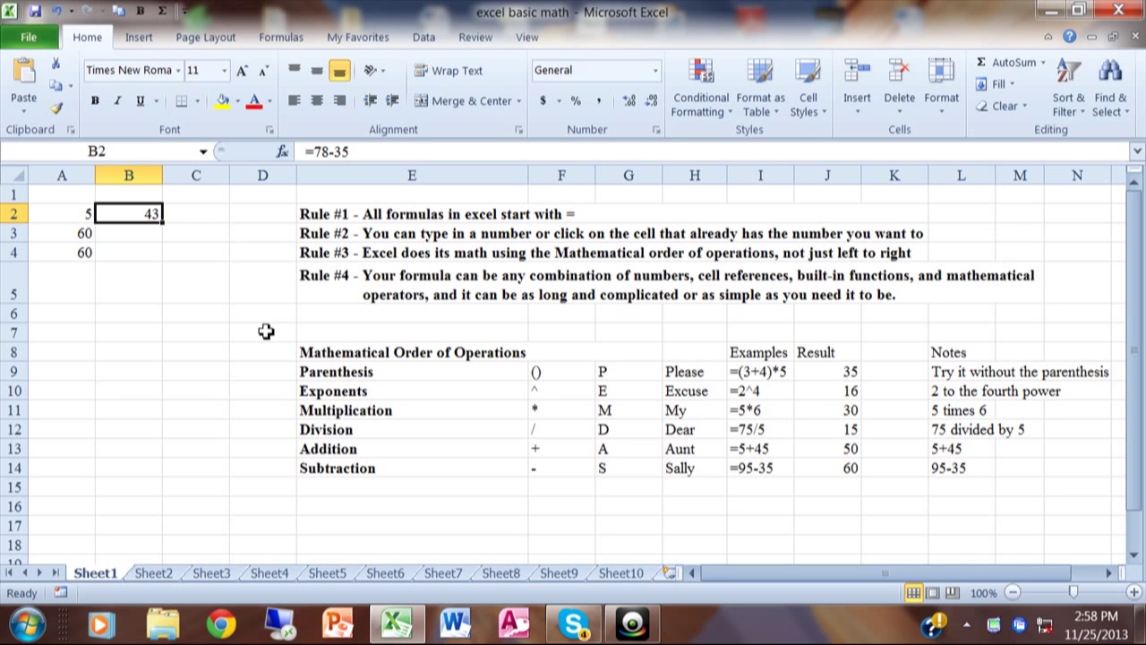
{"action": "type", "text": "74"}
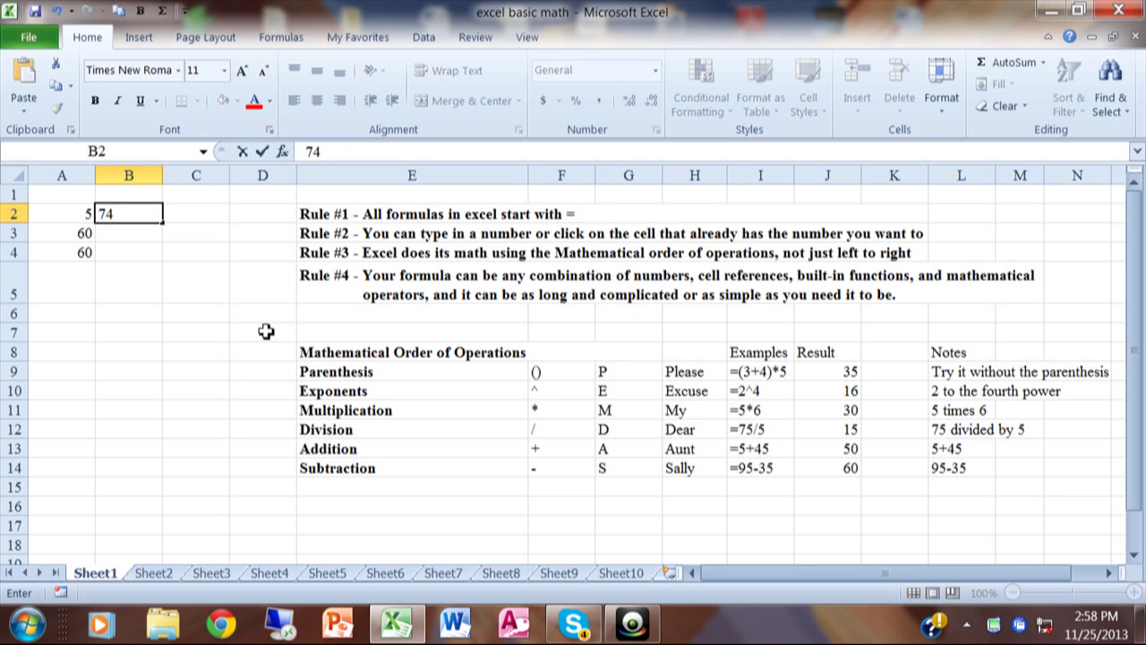
{"action": "key", "text": "Return"}
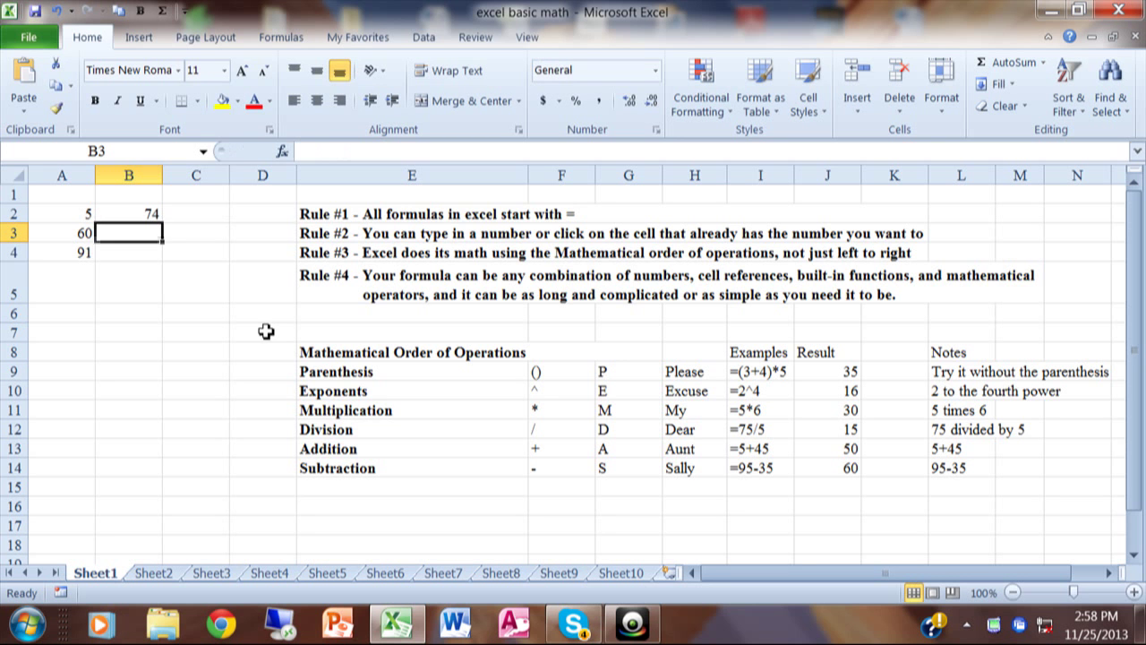
{"action": "left_click", "coordinate": [81, 251]}
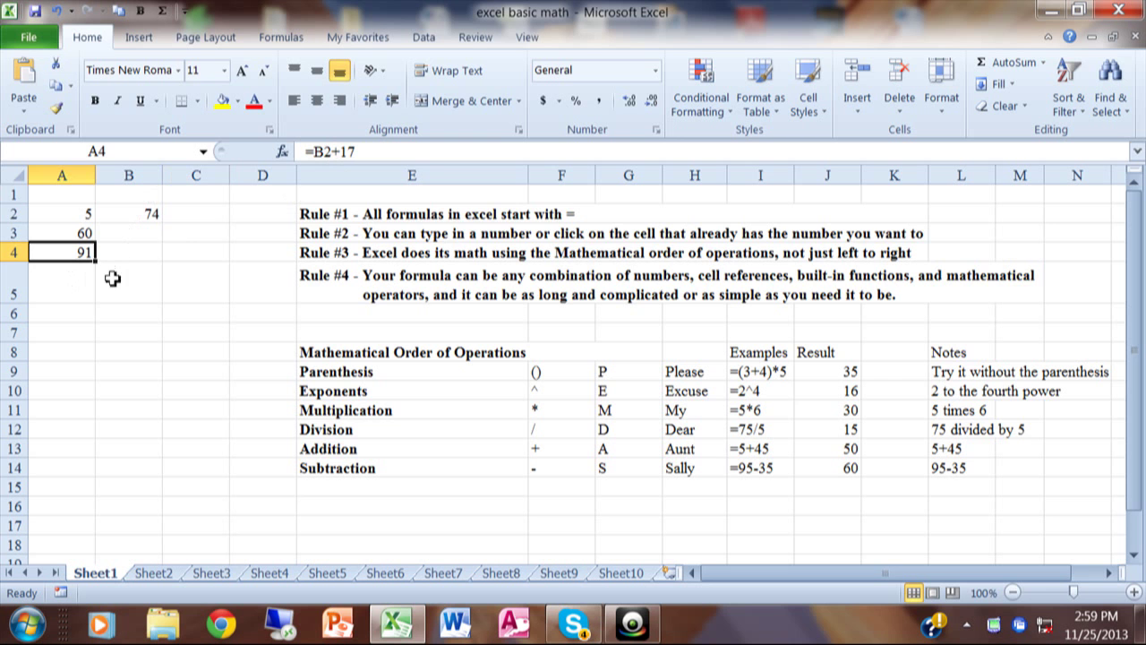
{"action": "left_click", "coordinate": [333, 234]}
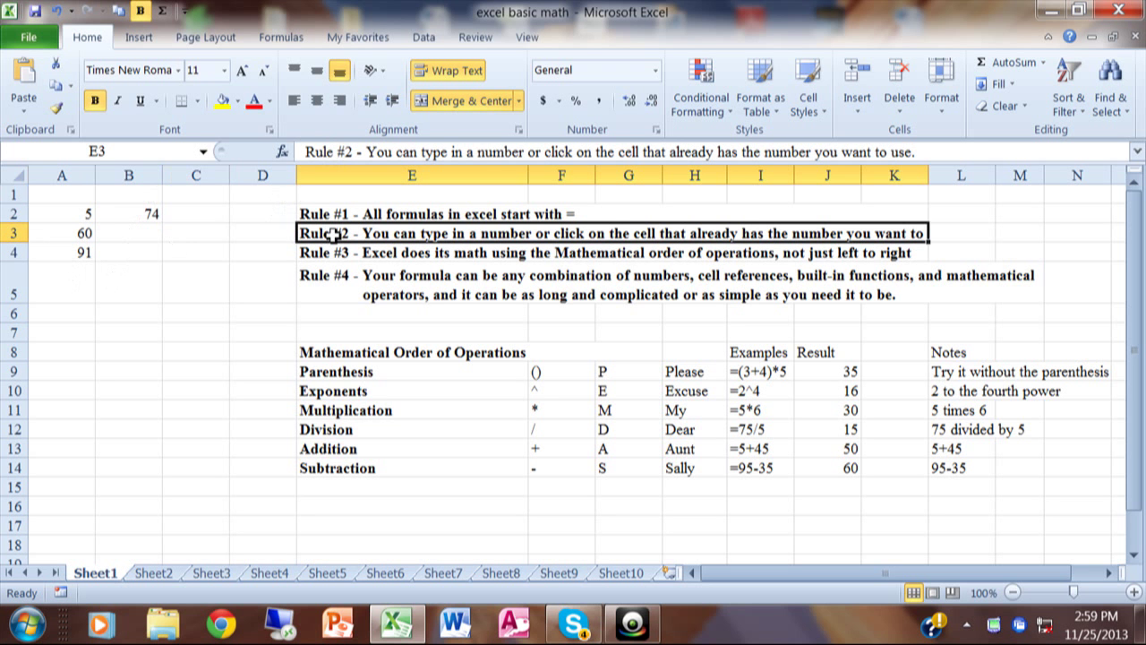
Enter the mixed formula =5+4*3 in cell A5 and reselect the cell to view its formula
{"action": "left_click", "coordinate": [67, 289]}
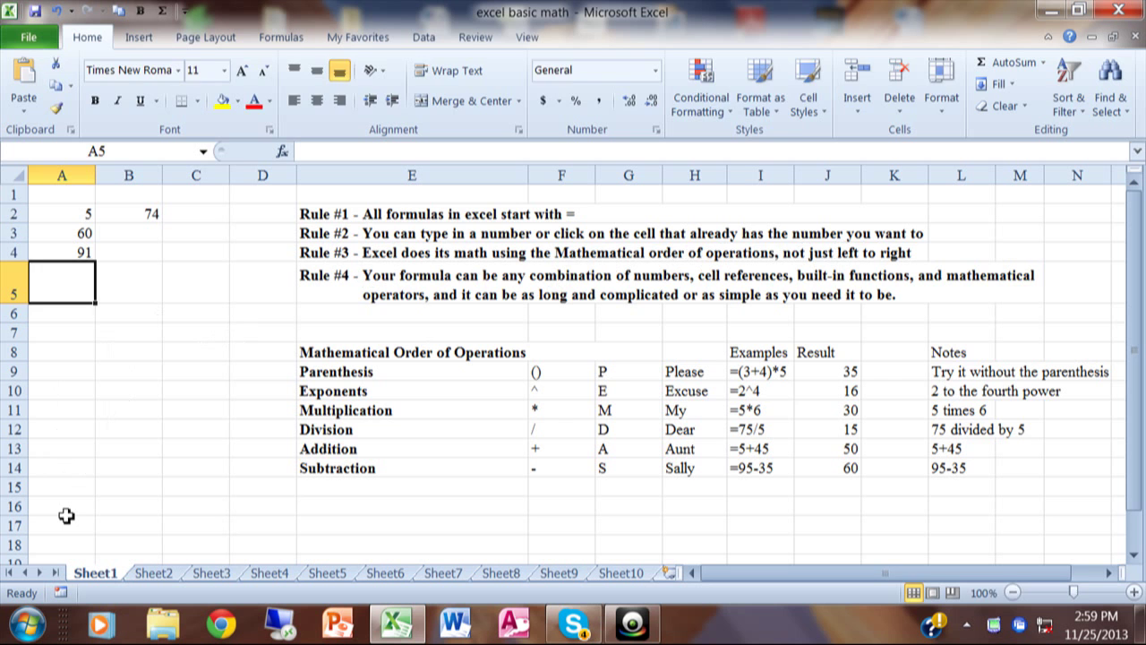
{"action": "type", "text": "=5+4"}
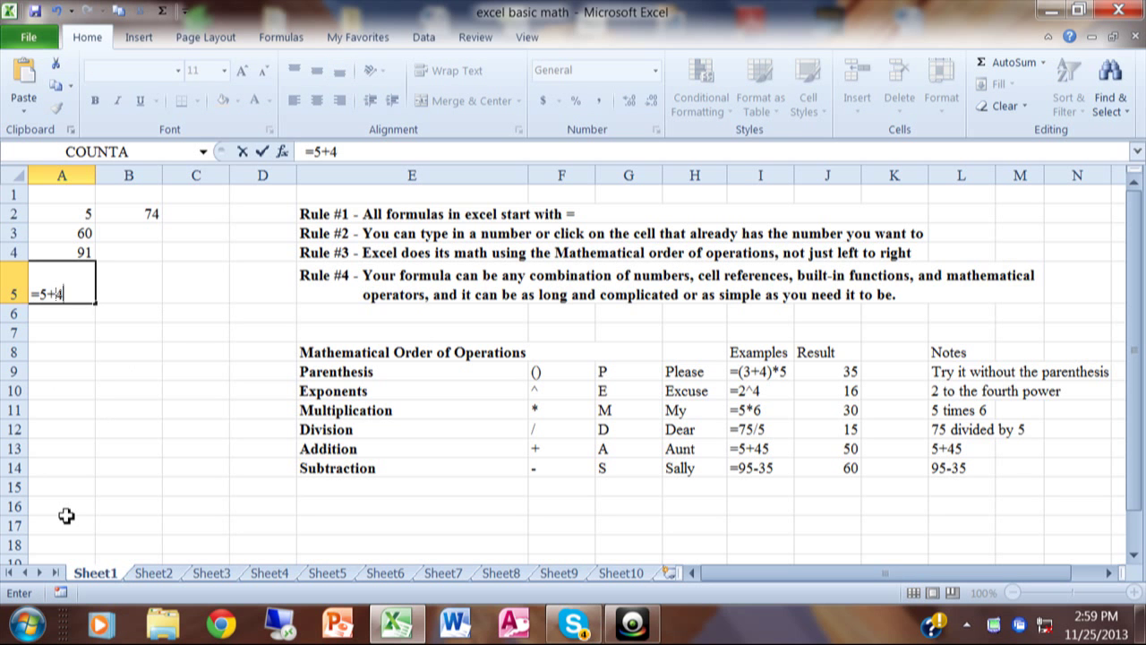
{"action": "type", "text": "*3"}
{"action": "key", "text": "Return"}
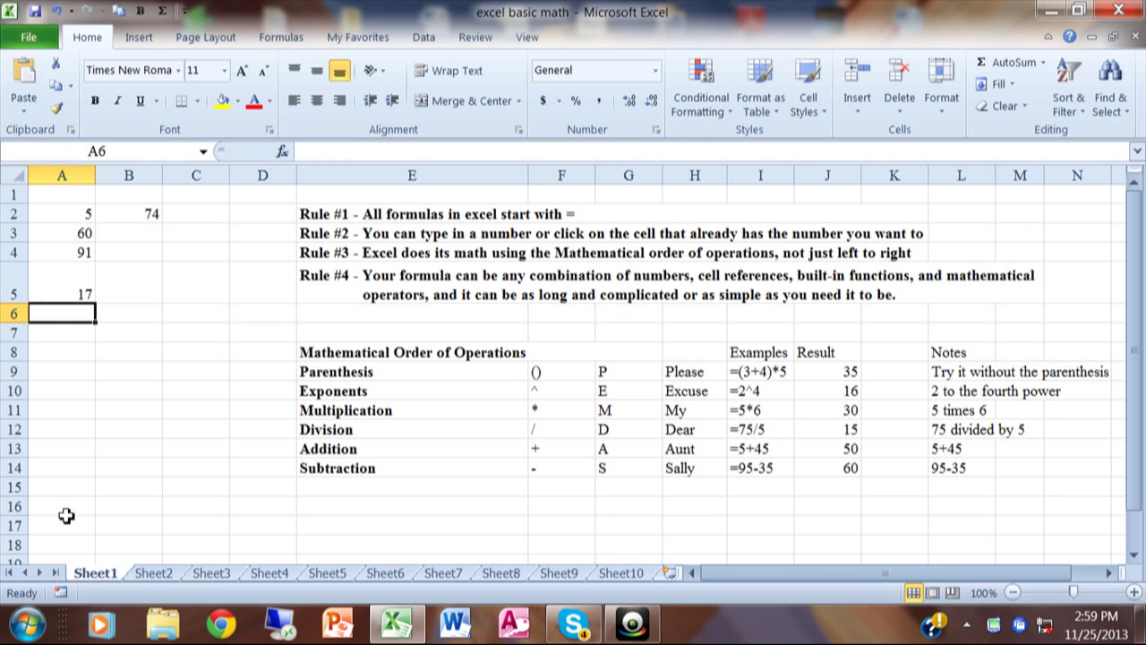
{"action": "key", "text": "Up"}
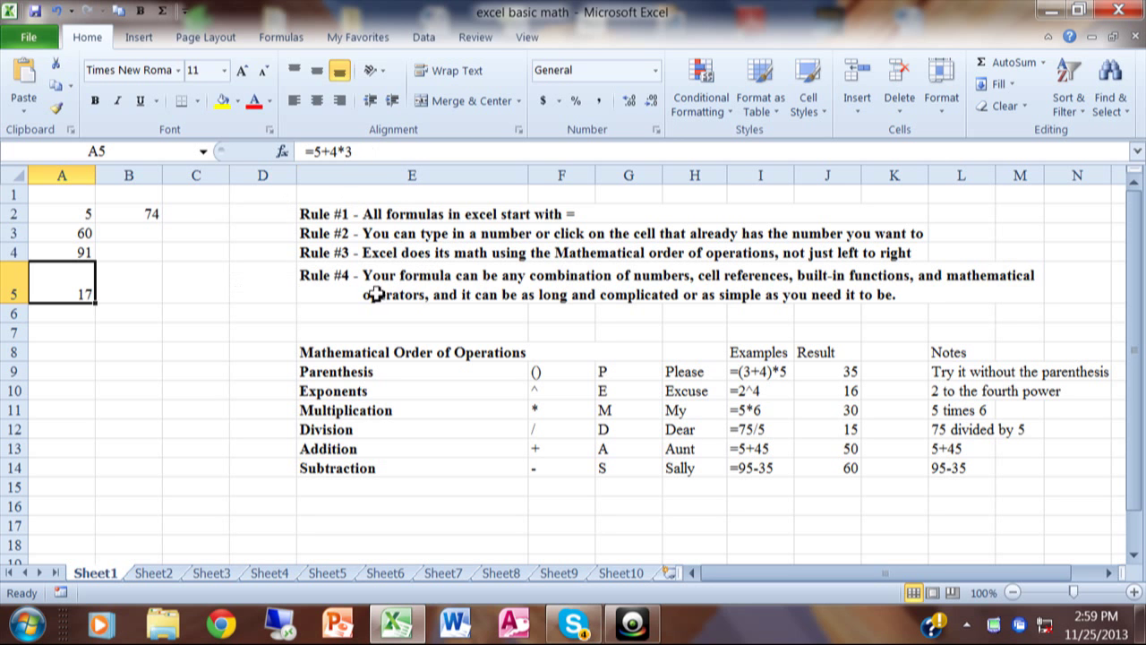
Examine the Mathematical Order of Operations list, then the symbol, example and result in the Exponents row
{"action": "left_click_drag", "start_coordinate": [362, 371], "coordinate": [372, 479]}
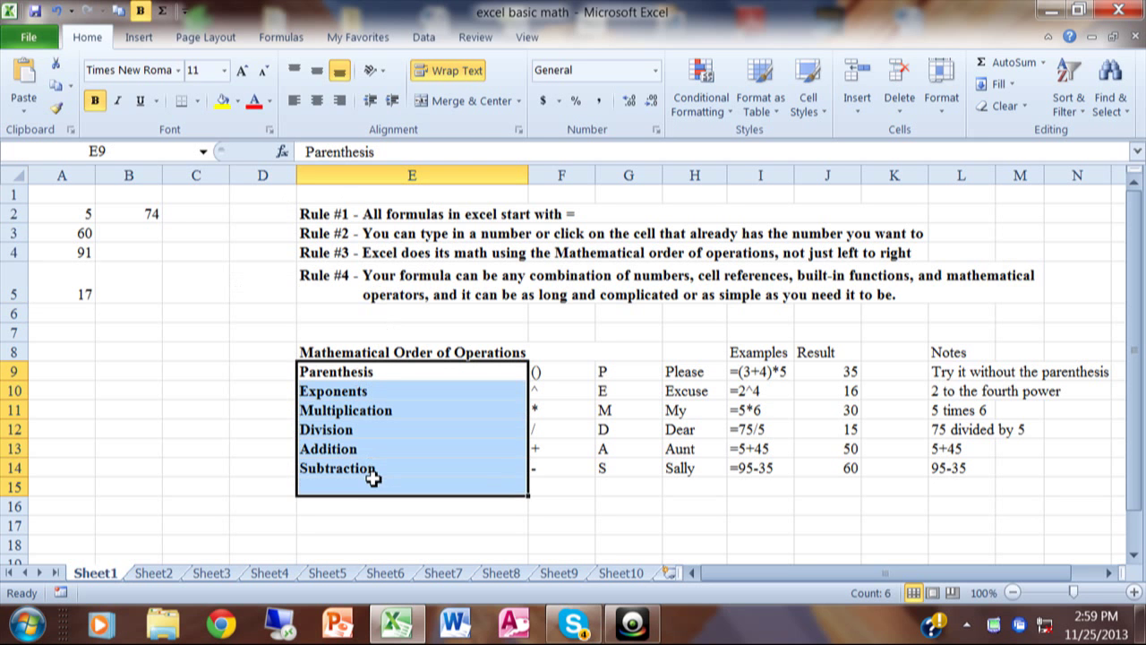
{"action": "left_click", "coordinate": [368, 373]}
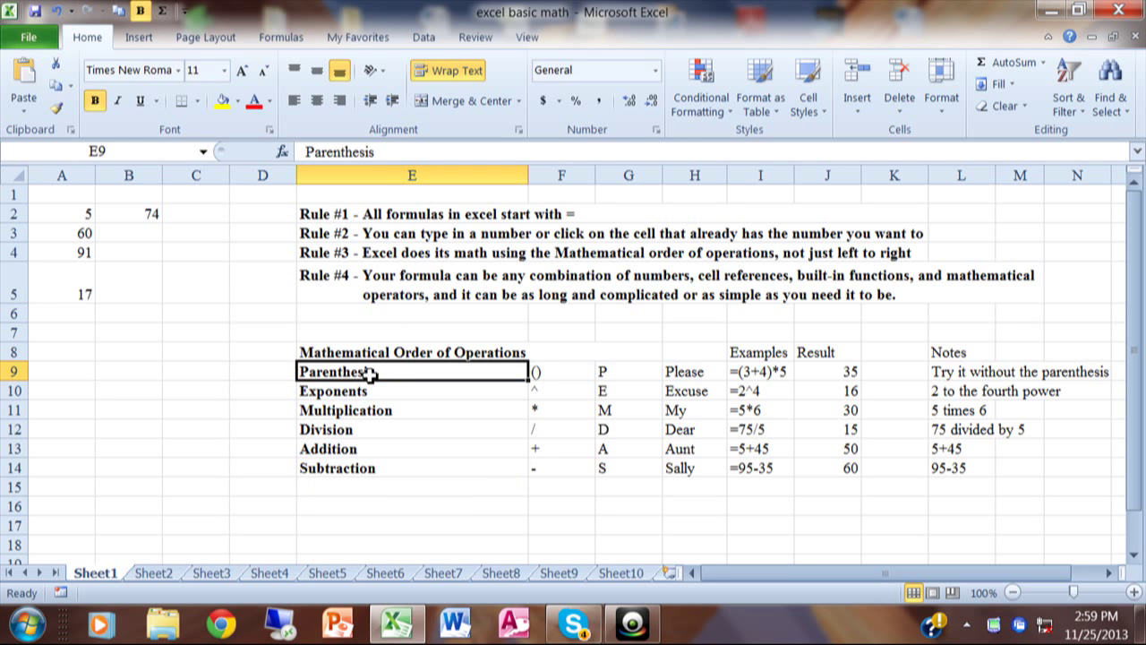
{"action": "key", "text": "Down"}
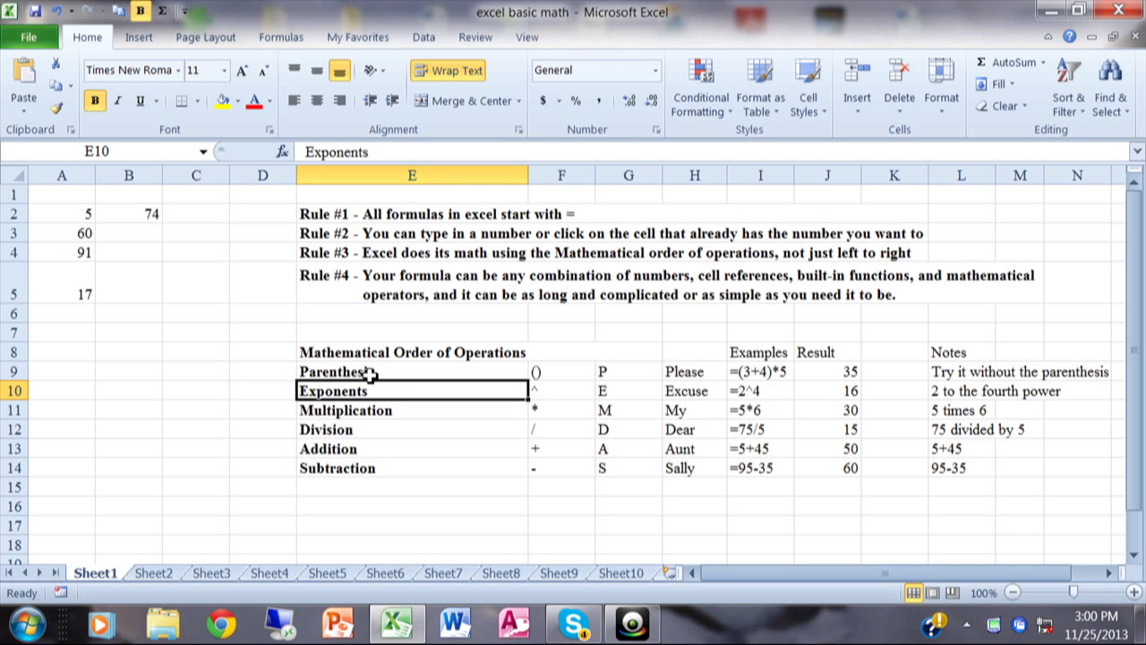
{"action": "key", "text": "Right"}
{"action": "key", "text": "Right"}
{"action": "key", "text": "Right"}
{"action": "key", "text": "Right"}
{"action": "key", "text": "Right"}
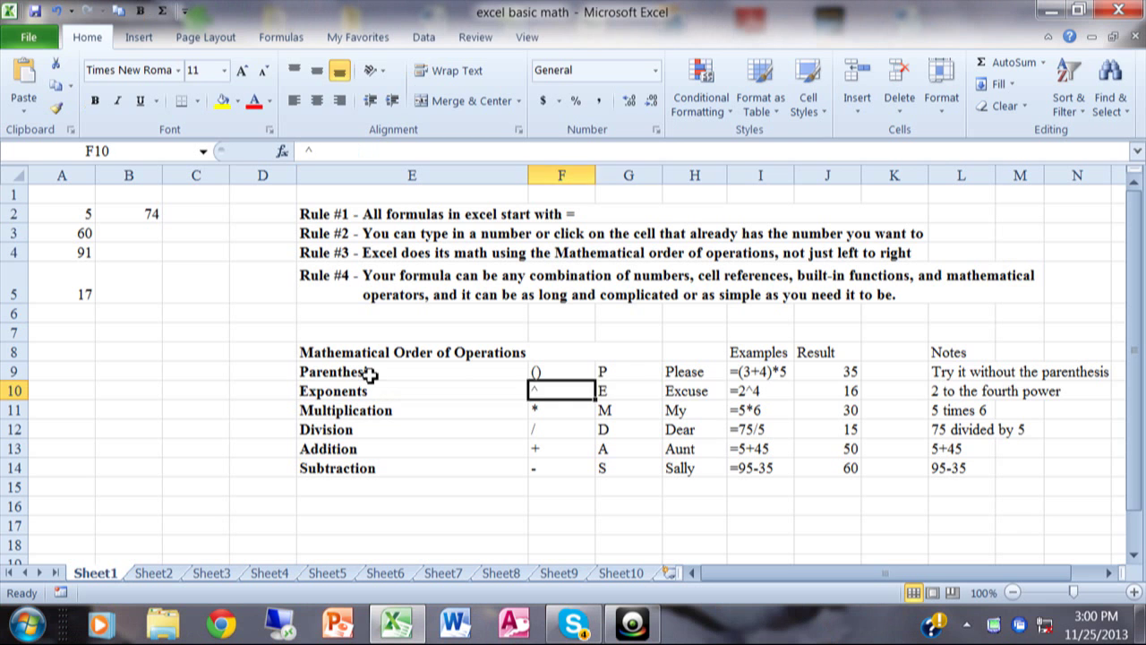
{"action": "key", "text": "Left"}
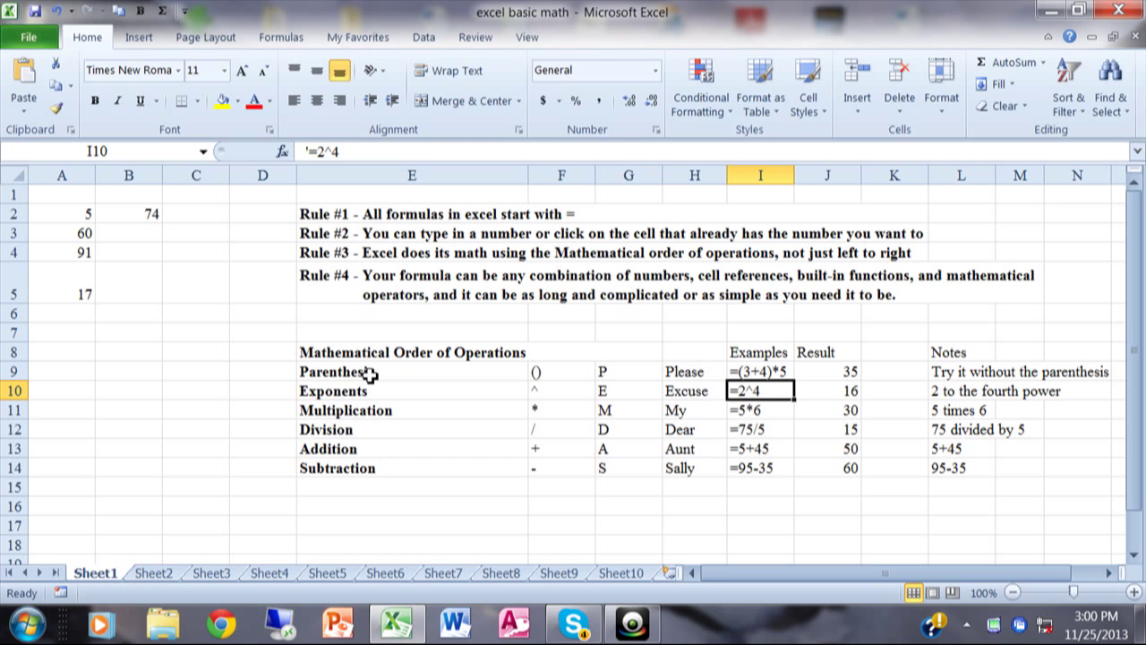
{"action": "key", "text": "Right"}
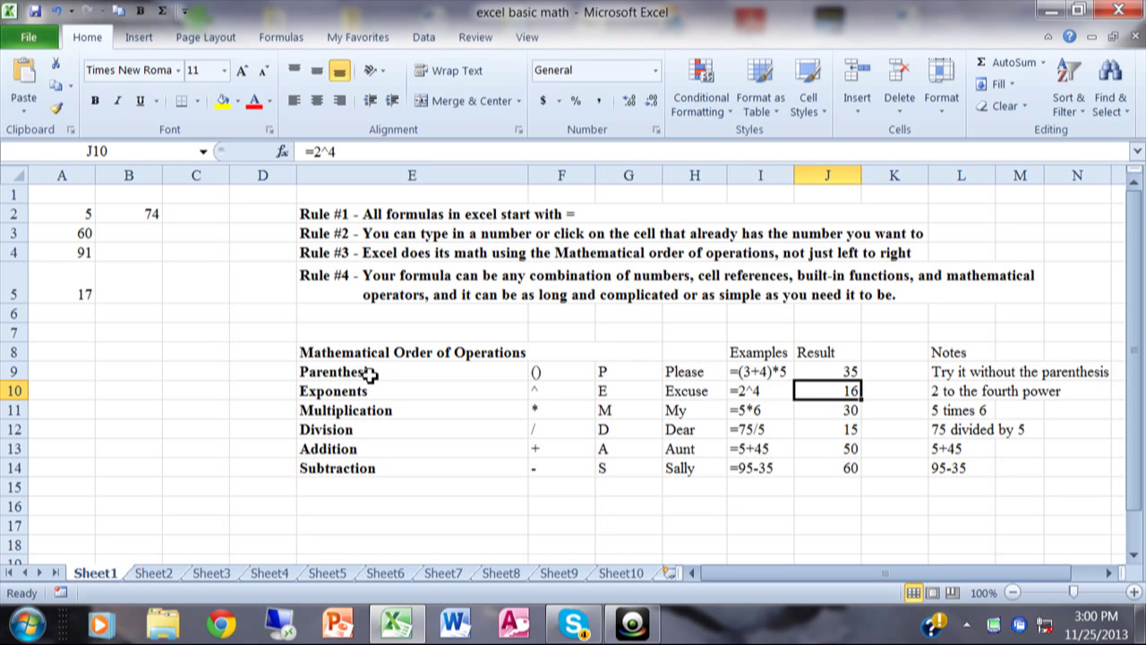
Examine the Multiplication row of the order of operations table, from its name and symbol to its example and result
{"action": "key", "text": "Left"}
{"action": "key", "text": "Left"}
{"action": "key", "text": "Left"}
{"action": "key", "text": "Left"}
{"action": "key", "text": "Left"}
{"action": "key", "text": "Left"}
{"action": "key", "text": "Down"}
{"action": "key", "text": "Right"}
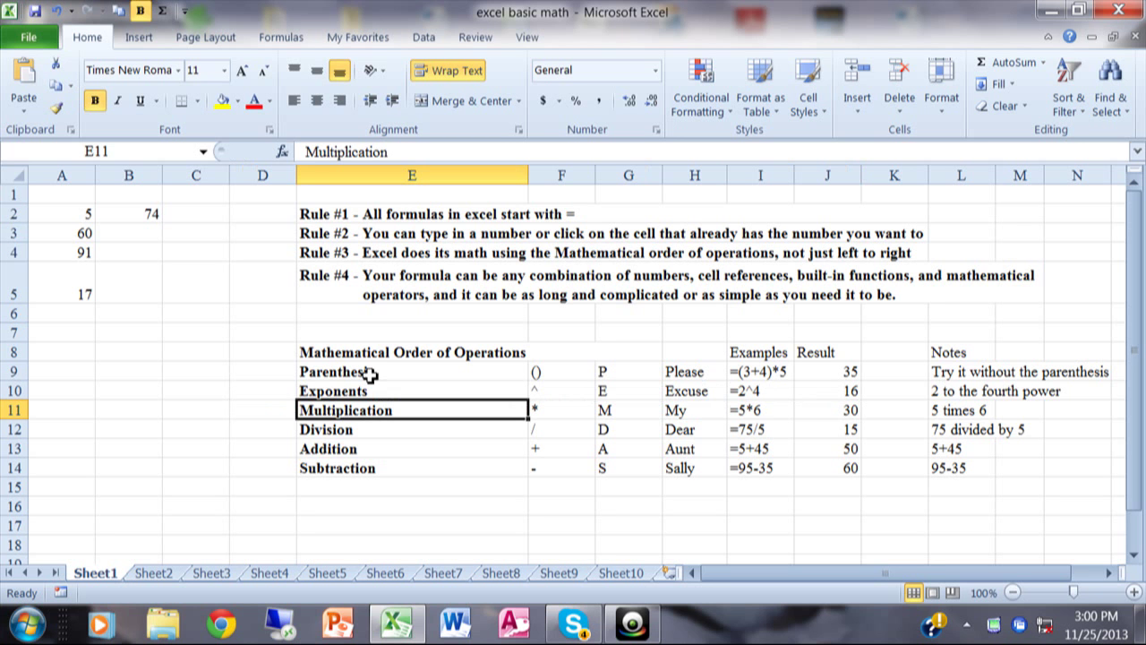
{"action": "key", "text": "Right"}
{"action": "key", "text": "Right"}
{"action": "key", "text": "Right"}
{"action": "key", "text": "Right"}
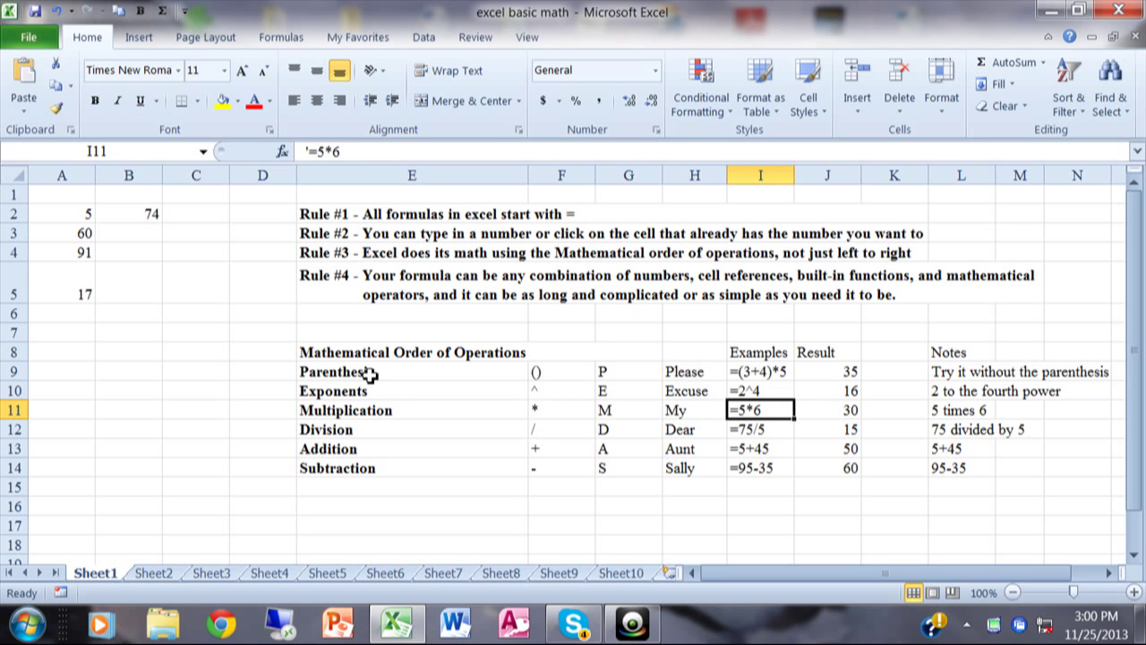
{"action": "key", "text": "Right"}
{"action": "key", "text": "Left"}
{"action": "key", "text": "Right"}
Examine the Division row of the table, from its name and symbol to its example and result
{"action": "key", "text": "Down"}
{"action": "key", "text": "Left"}
{"action": "key", "text": "Left"}
{"action": "key", "text": "Left"}
{"action": "key", "text": "Left"}
{"action": "key", "text": "Left"}
{"action": "key", "text": "Left"}
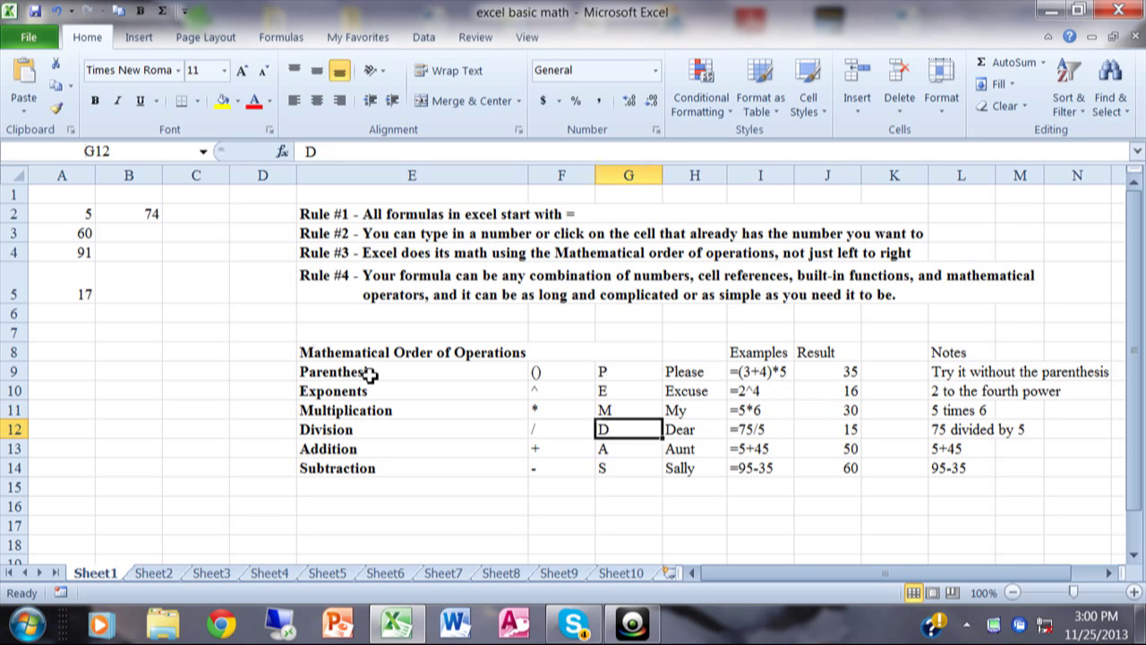
{"action": "key", "text": "Right"}
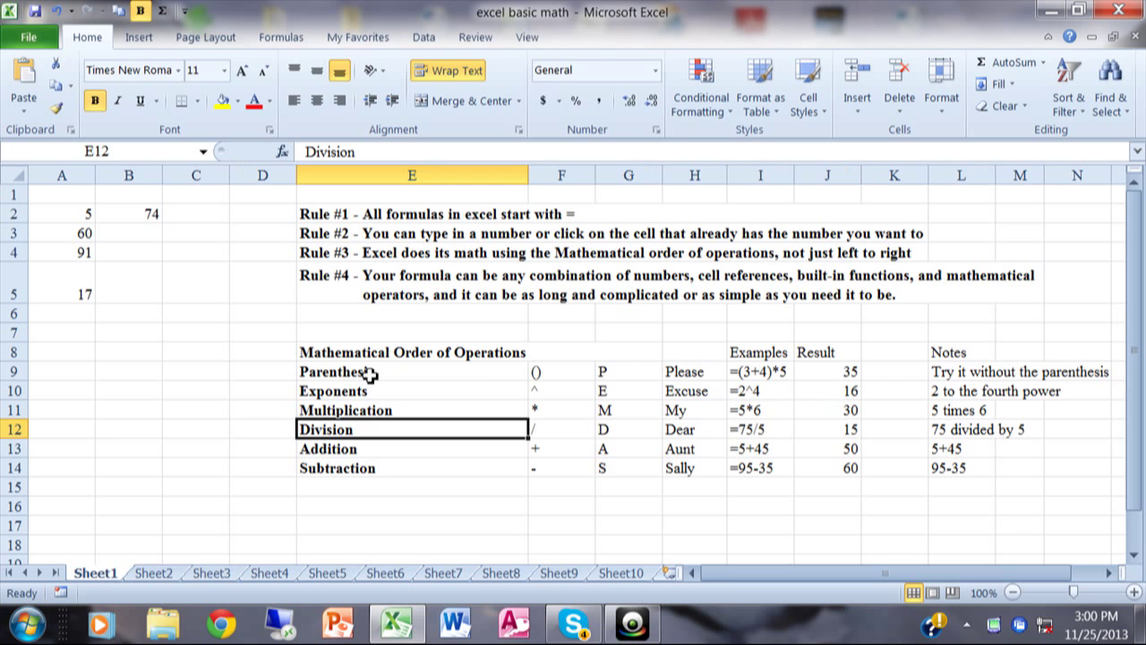
{"action": "key", "text": "Right"}
{"action": "key", "text": "Right"}
{"action": "key", "text": "Right"}
{"action": "key", "text": "Right"}
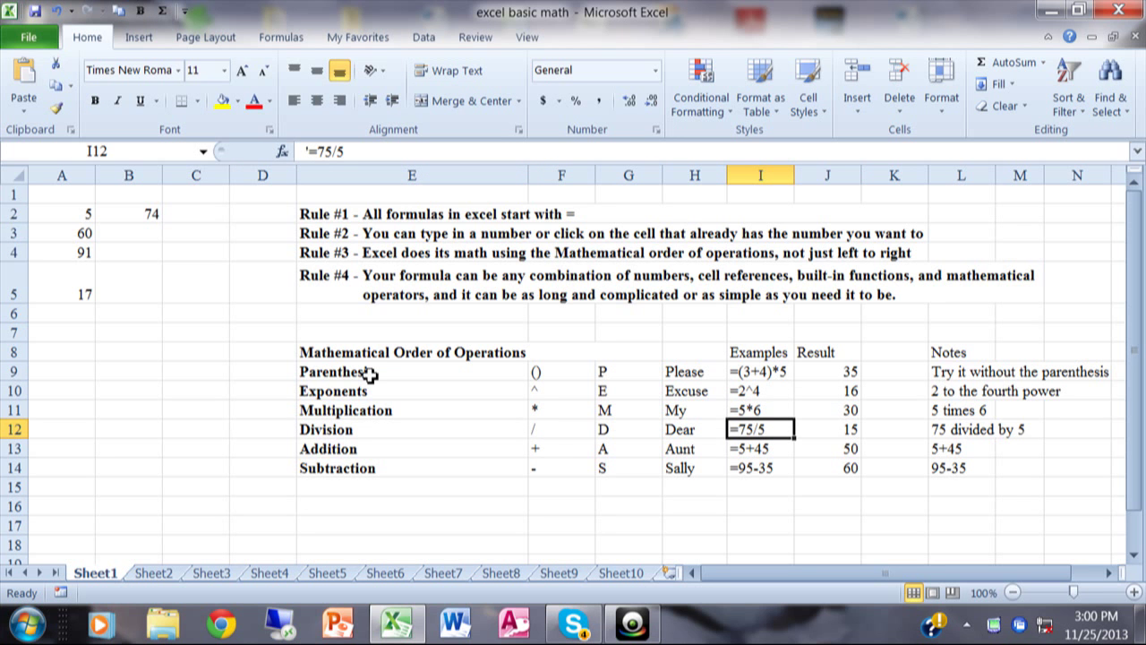
{"action": "key", "text": "Right"}
Examine the Addition and Subtraction entries in the Mathematical Order of Operations list
{"action": "key", "text": "Down"}
{"action": "key", "text": "Left"}
{"action": "key", "text": "Left"}
{"action": "key", "text": "Left"}
{"action": "key", "text": "Left"}
{"action": "key", "text": "Left"}
{"action": "key", "text": "Left"}
{"action": "key", "text": "Right"}
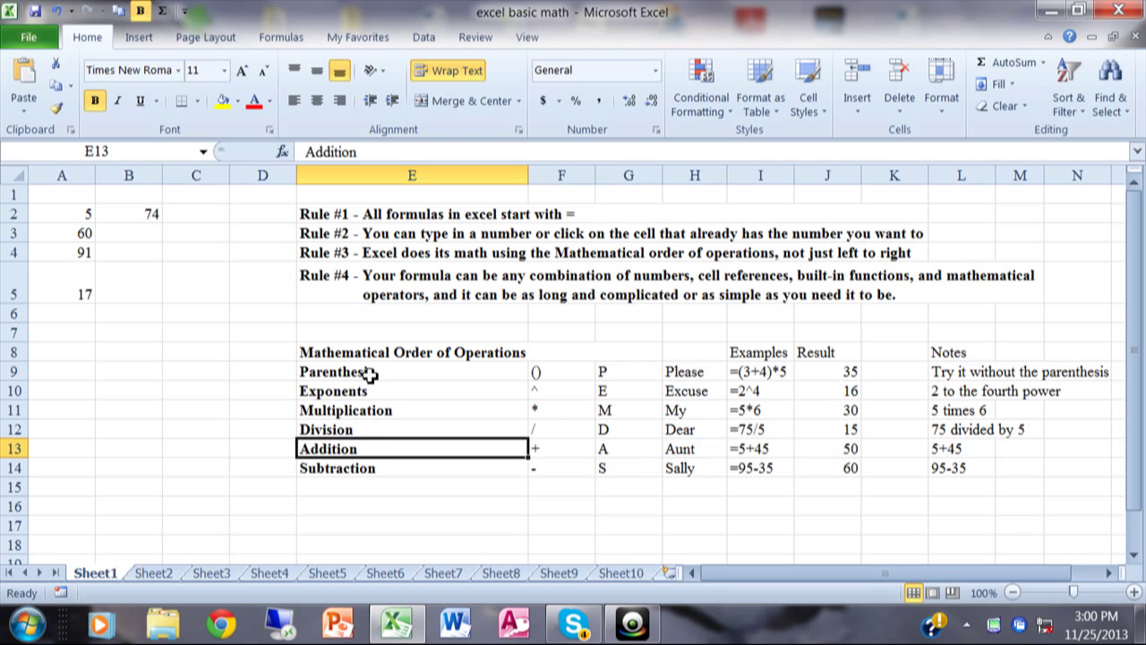
{"action": "key", "text": "Down"}
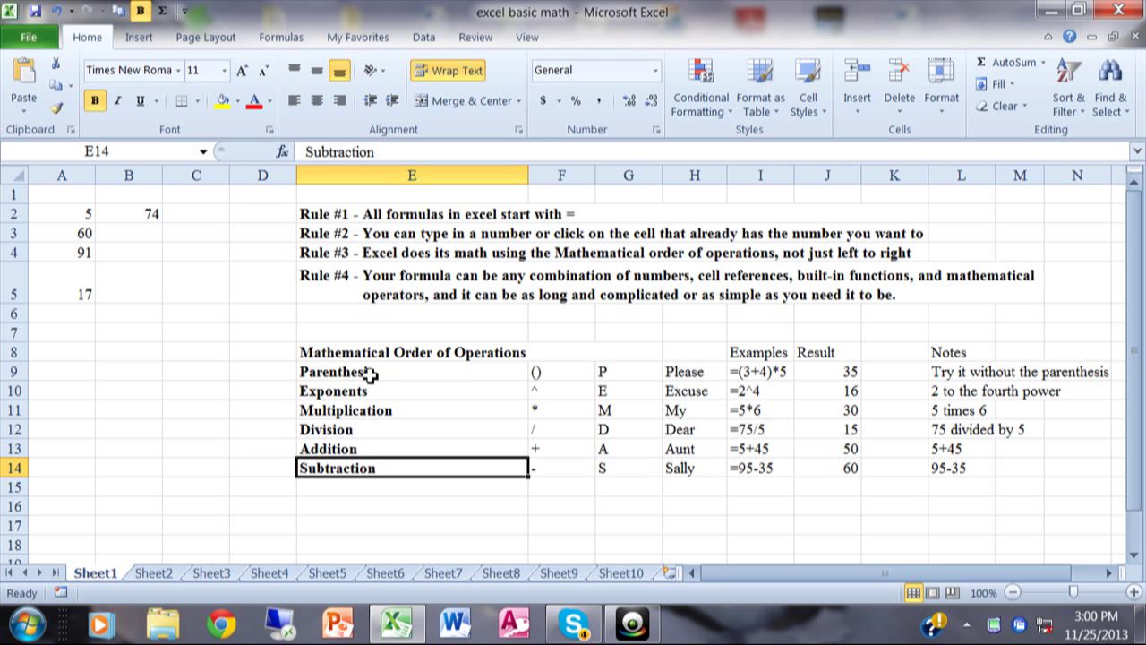
Review the operation names in column E in order, from Parenthesis down to Subtraction
{"action": "key", "text": "Up"}
{"action": "key", "text": "Up"}
{"action": "key", "text": "Up"}
{"action": "key", "text": "Up"}
{"action": "key", "text": "Up"}
{"action": "key", "text": "Down"}
{"action": "key", "text": "Down"}
{"action": "key", "text": "Down"}
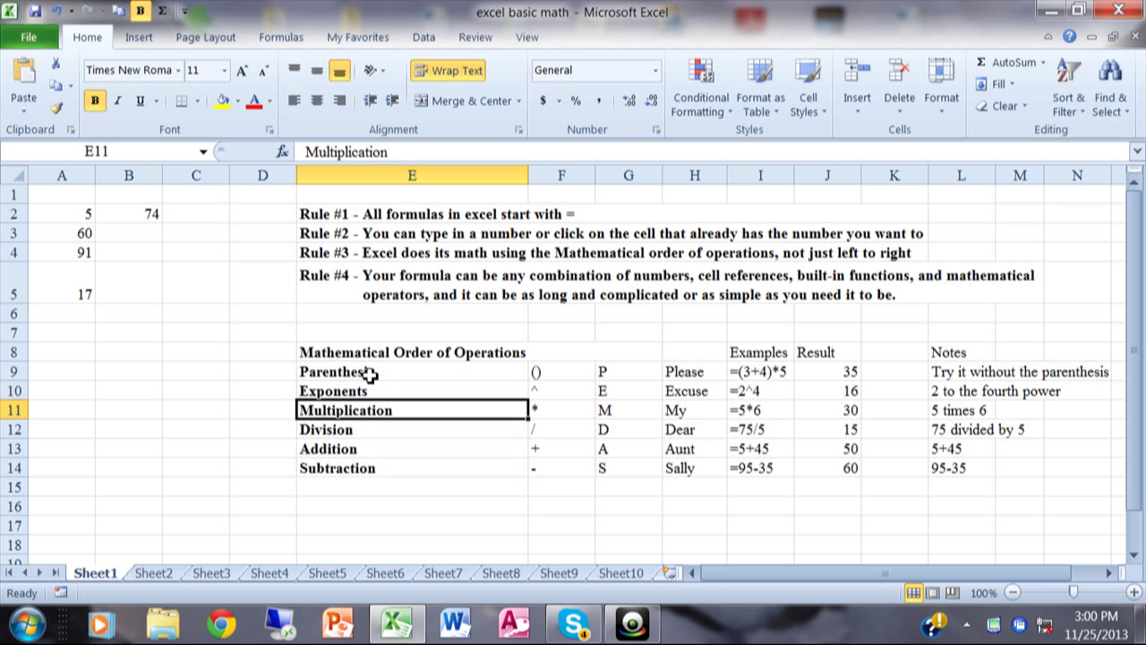
{"action": "key", "text": "Down"}
{"action": "key", "text": "Down"}
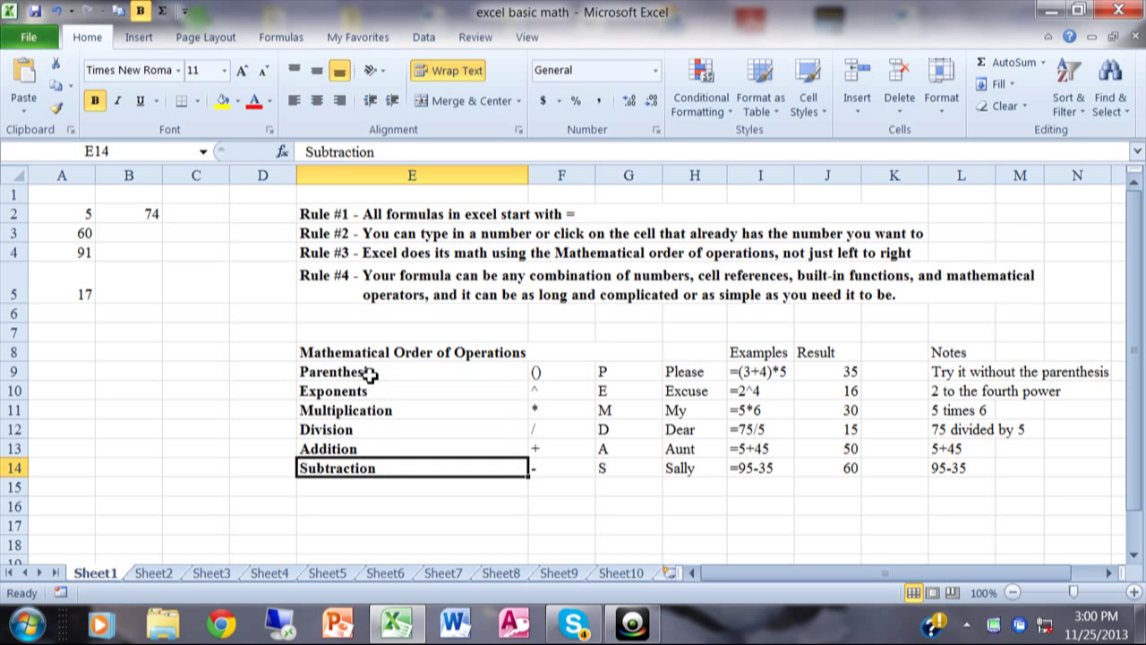
Review the operator symbols in column F, from the Subtraction row up to the Parenthesis row
{"action": "key", "text": "Right"}
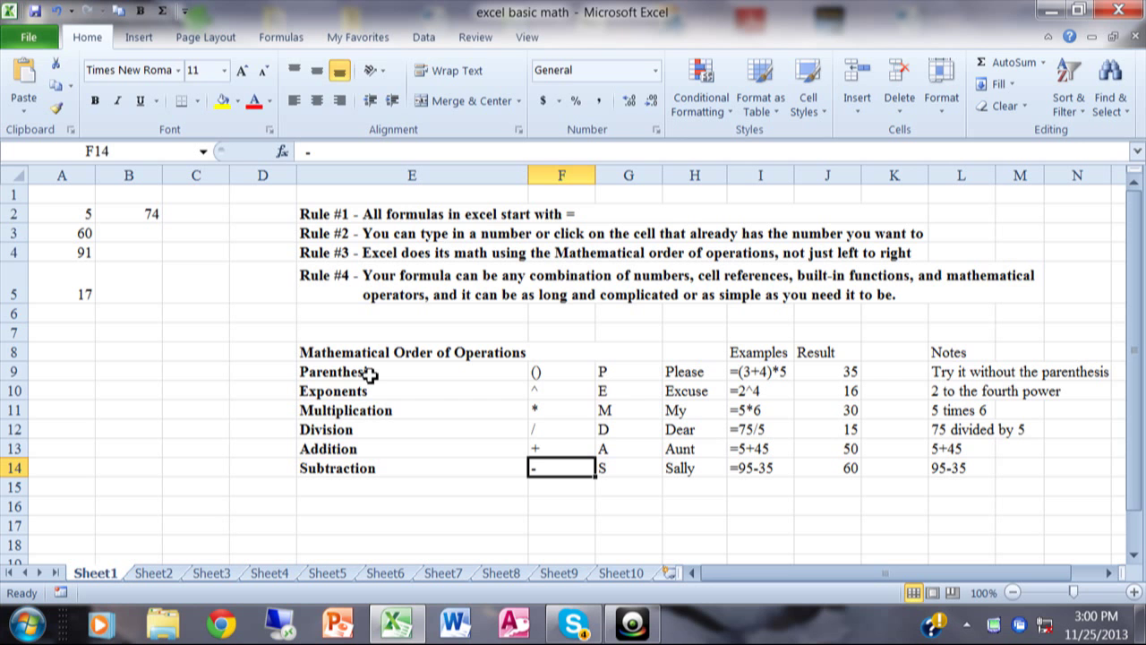
{"action": "key", "text": "Up"}
{"action": "key", "text": "Up"}
{"action": "key", "text": "Up"}
{"action": "key", "text": "Up"}
{"action": "key", "text": "Up"}
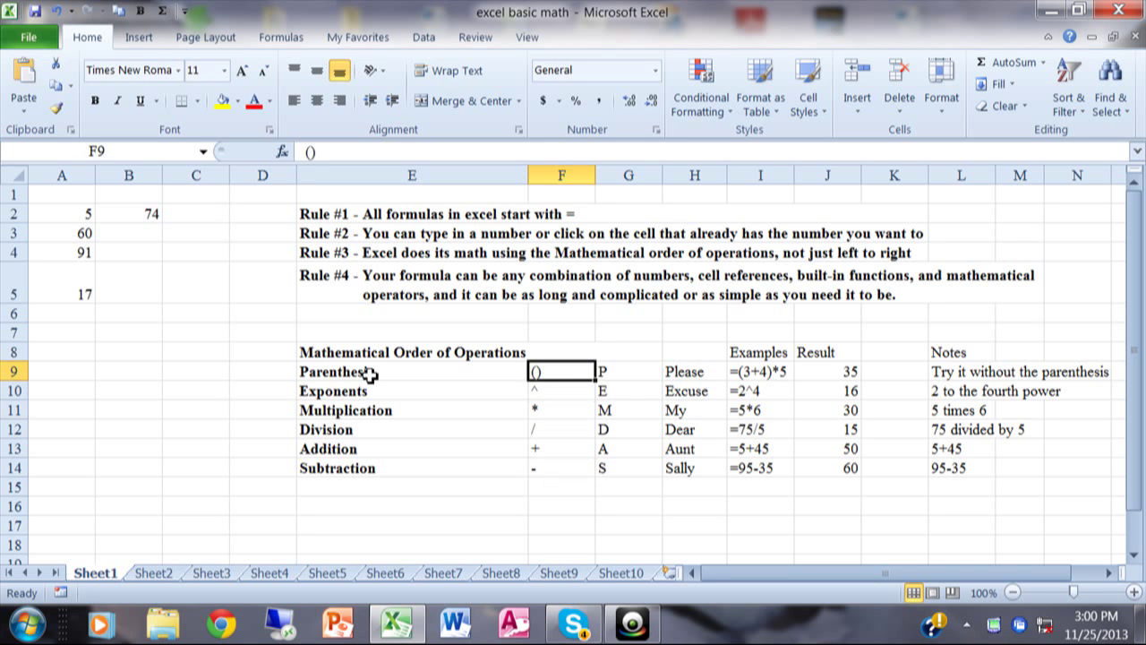
Review the order of operations initials in column G, from G9 through G14 and back
{"action": "key", "text": "Right"}
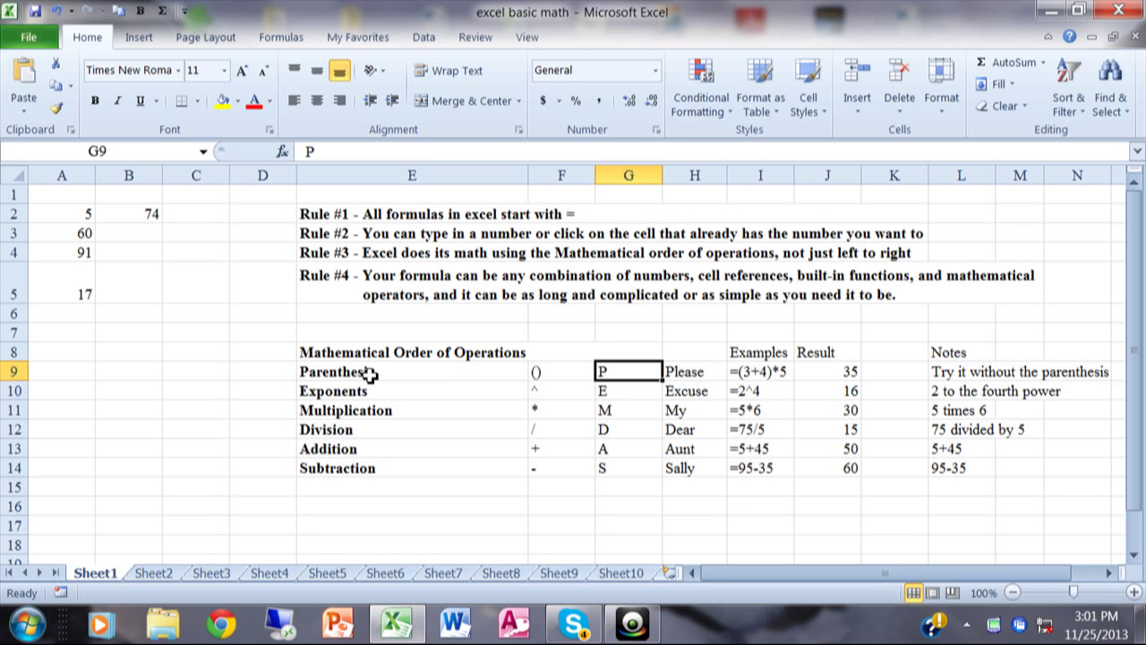
{"action": "key", "text": "Down"}
{"action": "key", "text": "Down"}
{"action": "key", "text": "Down"}
{"action": "key", "text": "Down"}
{"action": "key", "text": "Down"}
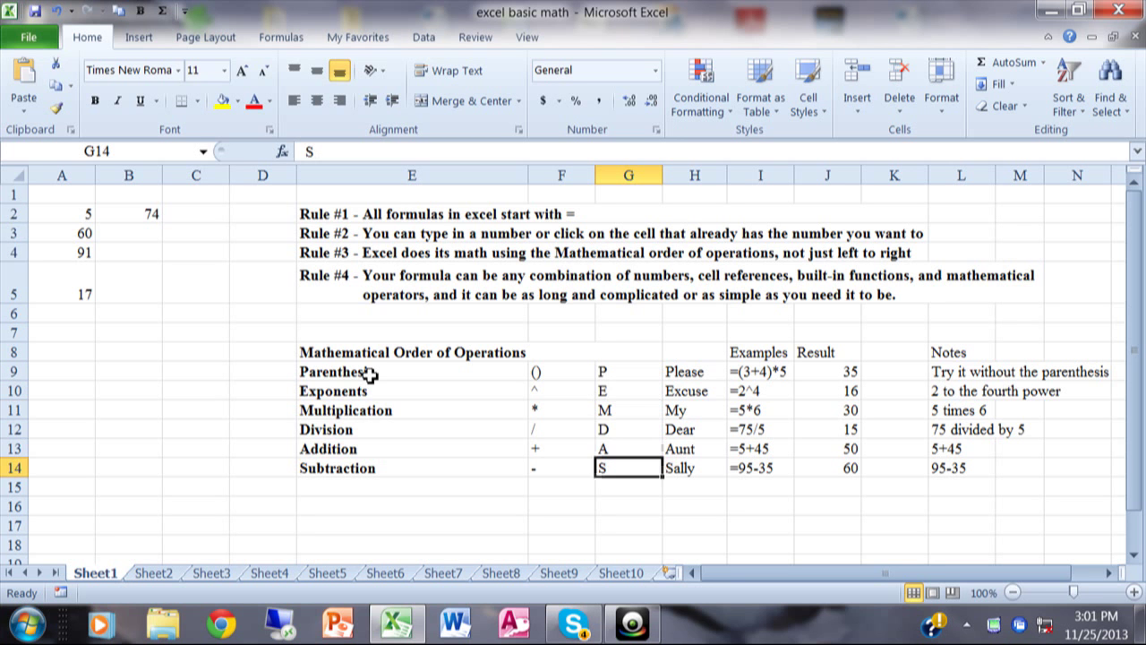
{"action": "key", "text": "Up"}
{"action": "key", "text": "Up"}
{"action": "key", "text": "Up"}
{"action": "key", "text": "Up"}
{"action": "key", "text": "Up"}
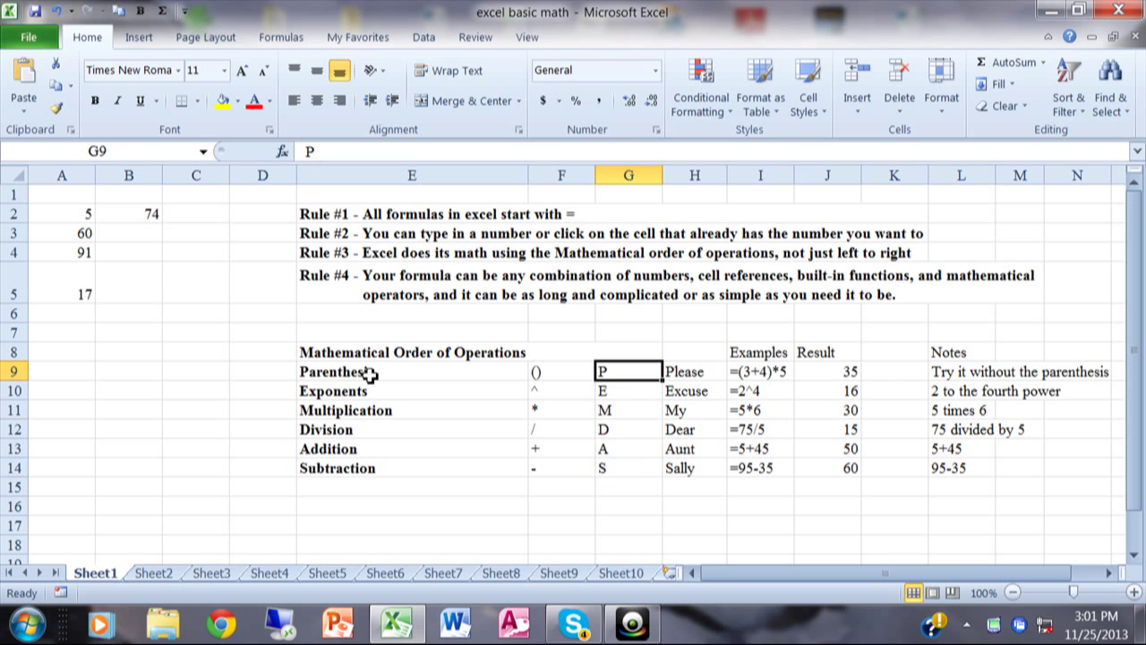
Read the mnemonic words in column H, from H9 through H14, and return to its first word
{"action": "key", "text": "Right"}
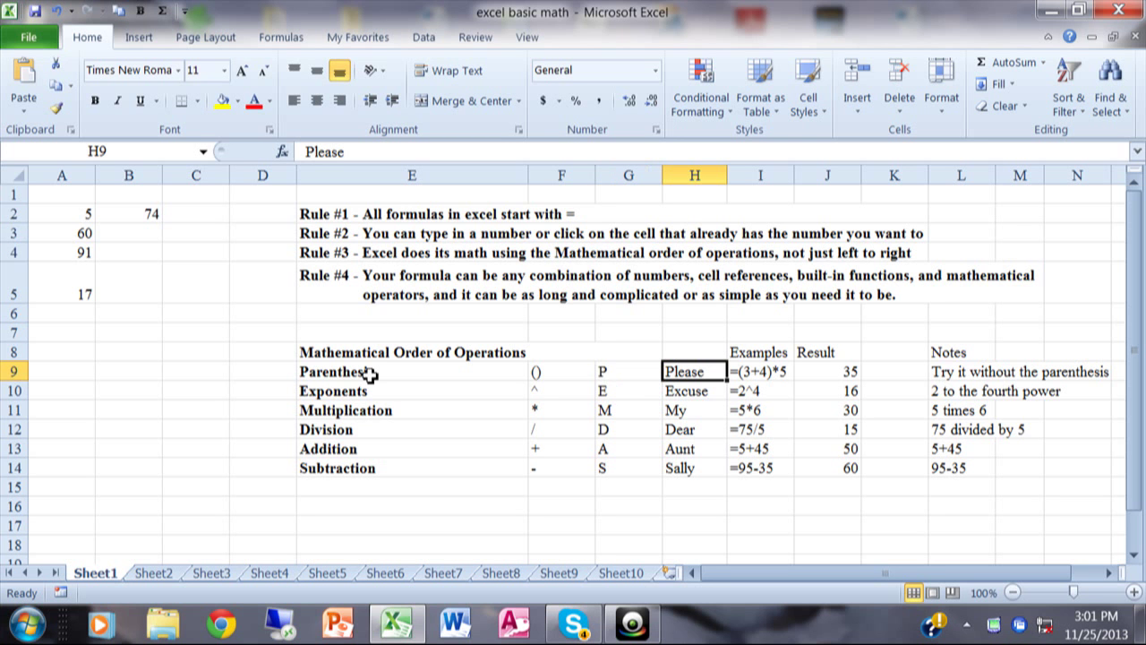
{"action": "key", "text": "Down"}
{"action": "key", "text": "Down"}
{"action": "key", "text": "Down"}
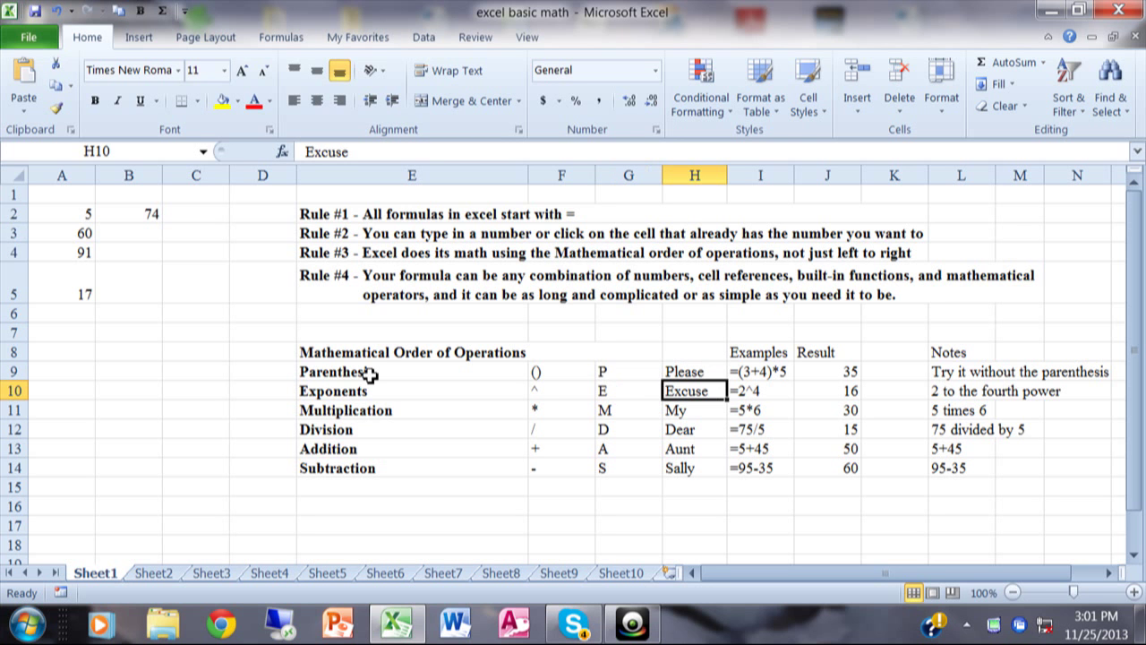
{"action": "key", "text": "Down"}
{"action": "key", "text": "Down"}
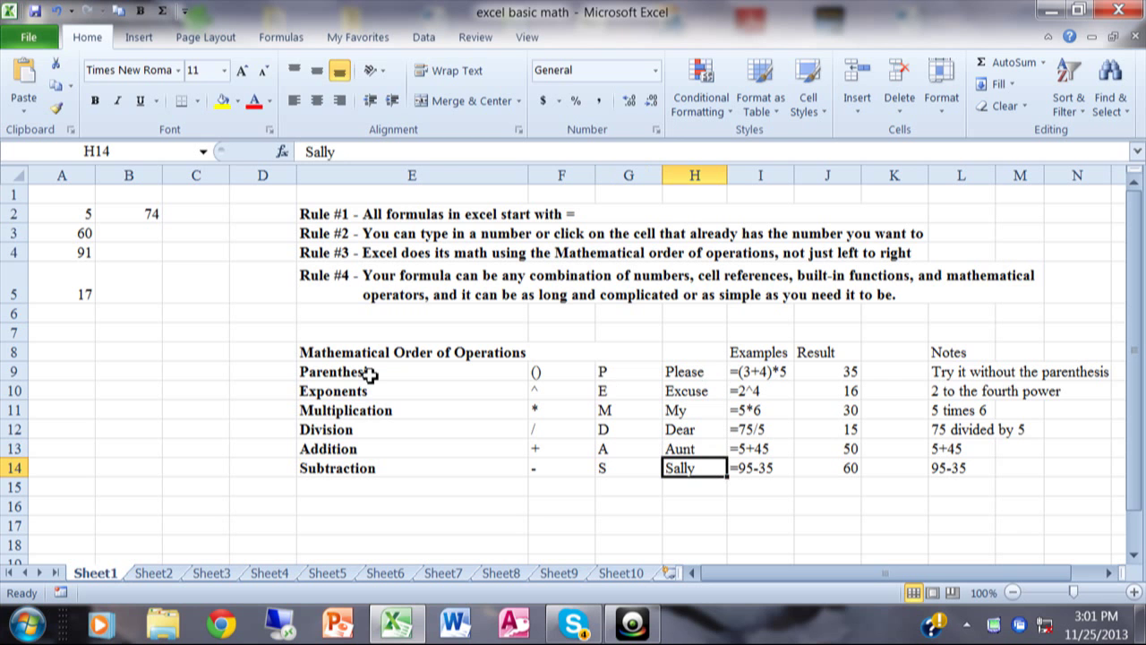
{"action": "key", "text": "Up"}
{"action": "key", "text": "Up"}
{"action": "key", "text": "Up"}
{"action": "key", "text": "Up"}
{"action": "key", "text": "Up"}
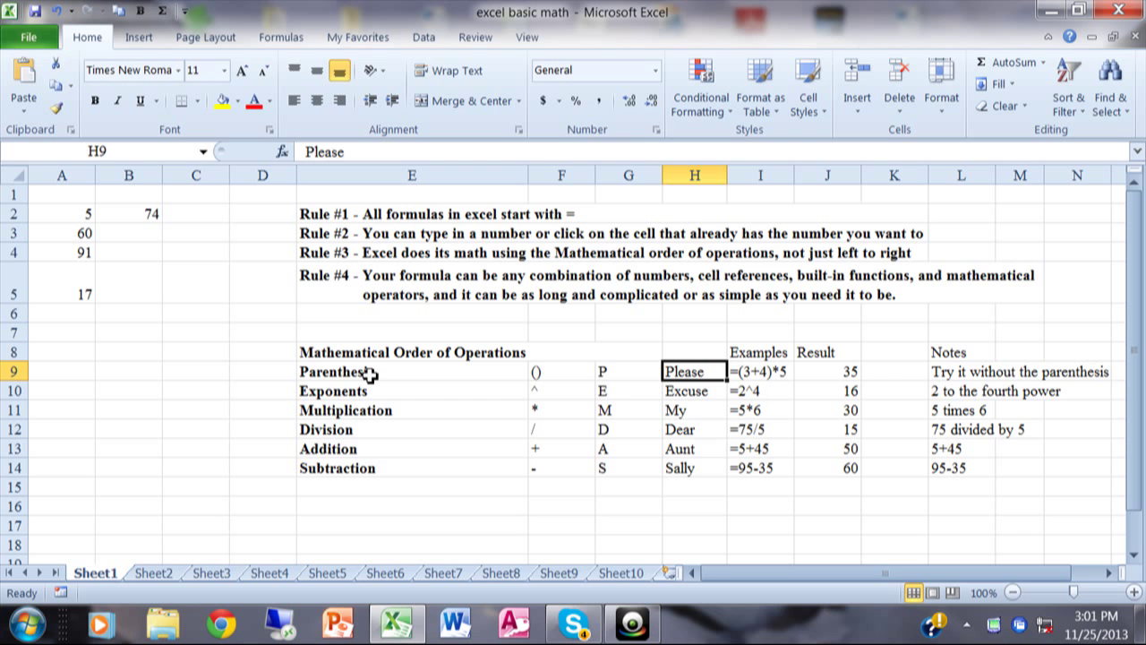
Add parentheses to the formula in cell A5 so it reads =(5+4)*3, and reselect the cell
{"action": "key", "text": "Left"}
{"action": "key", "text": "Left"}
{"action": "key", "text": "Left"}
{"action": "key", "text": "Left"}
{"action": "key", "text": "Left"}
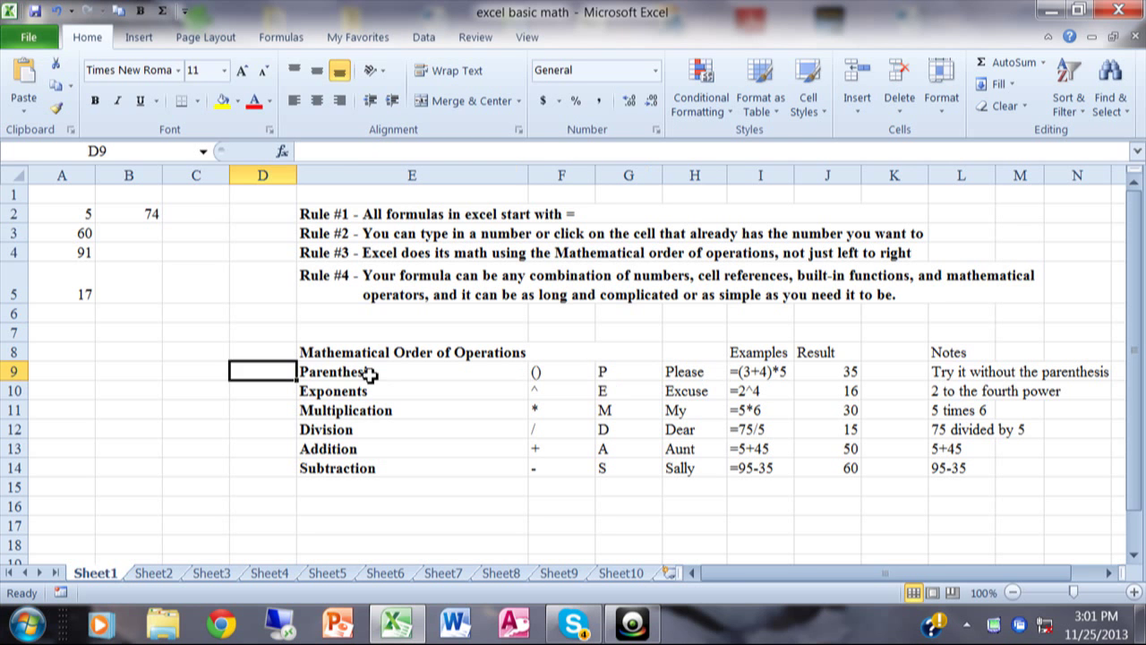
{"action": "key", "text": "Left"}
{"action": "key", "text": "Left"}
{"action": "key", "text": "Up"}
{"action": "key", "text": "Up"}
{"action": "key", "text": "Up"}
{"action": "key", "text": "Up"}
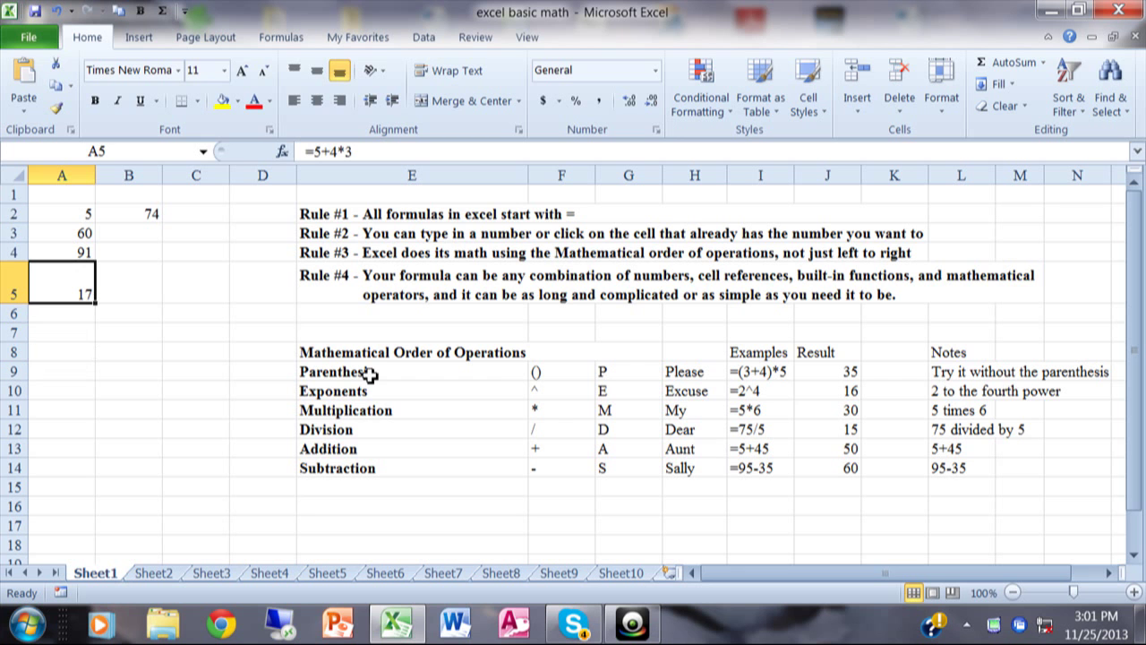
{"action": "left_click", "coordinate": [315, 152]}
{"action": "type", "text": "("}
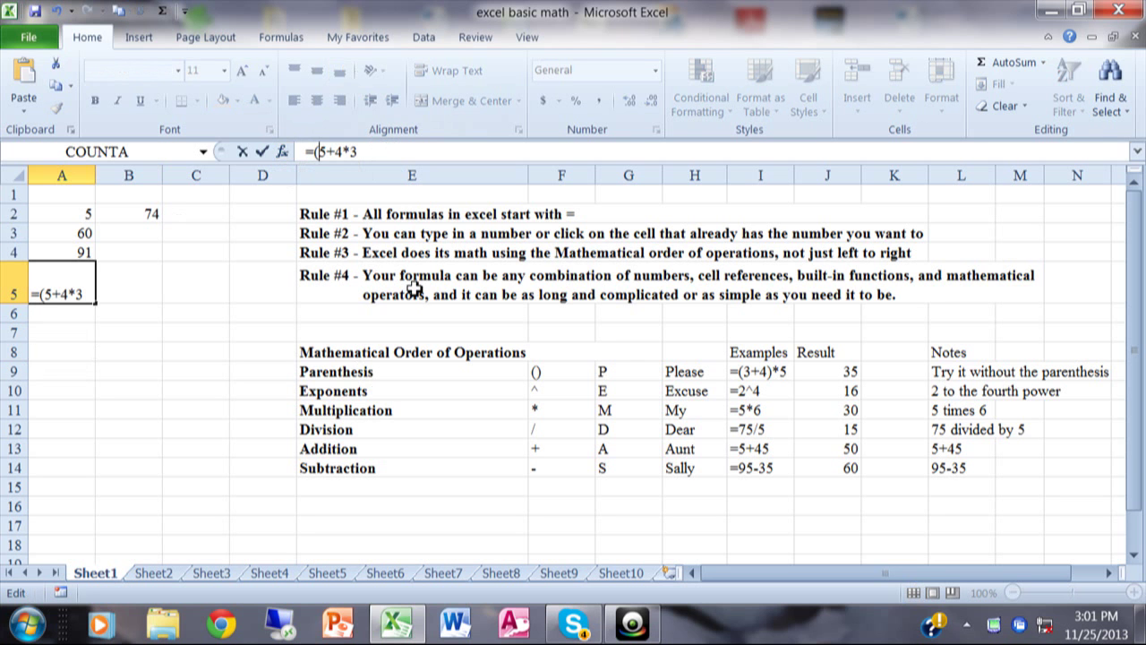
{"action": "key", "text": "Right"}
{"action": "key", "text": "Right"}
{"action": "key", "text": "Right"}
{"action": "type", "text": ")"}
{"action": "key", "text": "Return"}
{"action": "key", "text": "Up"}
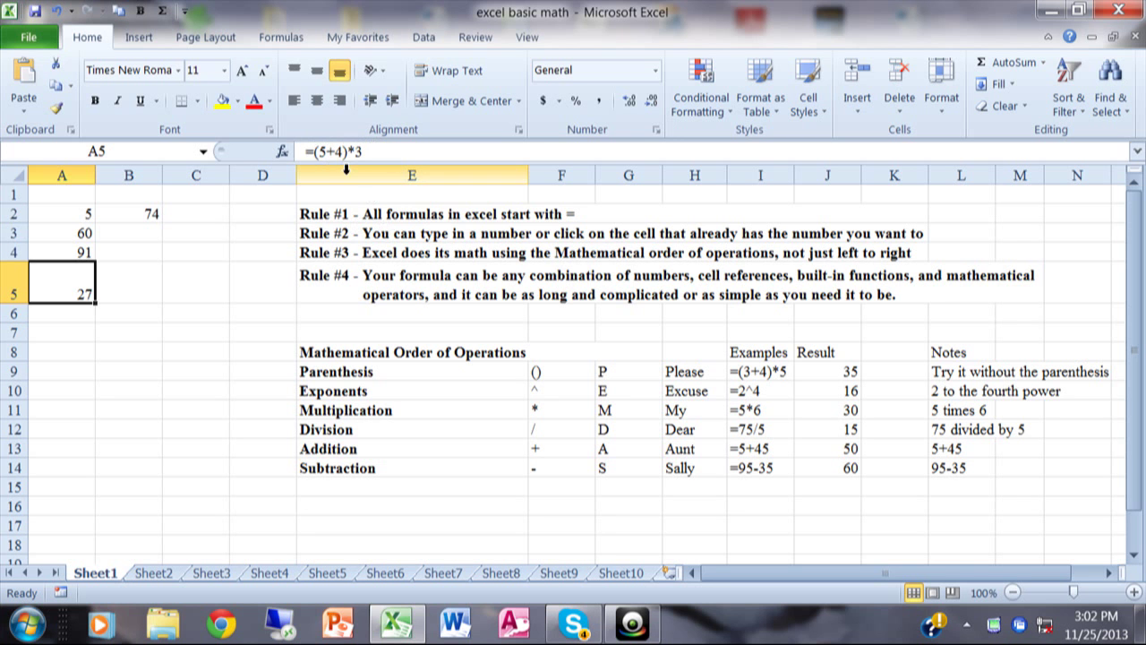
Enter the formula =7+5/15-2*4 in cell A8 and reselect the cell to view its formula
{"action": "left_click", "coordinate": [76, 352]}
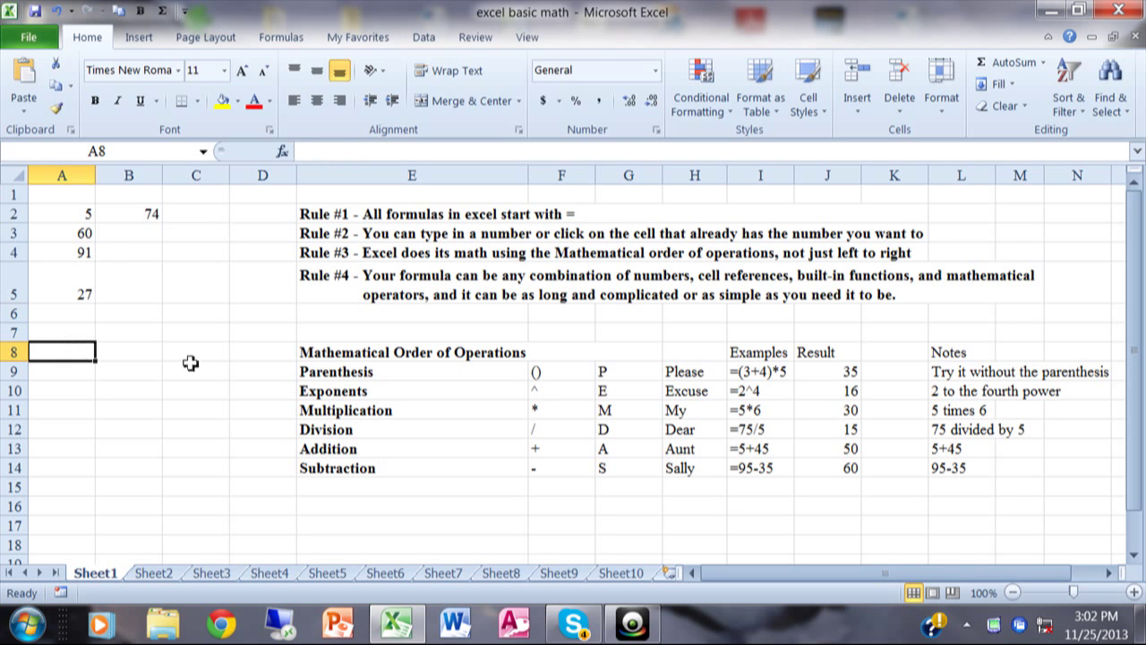
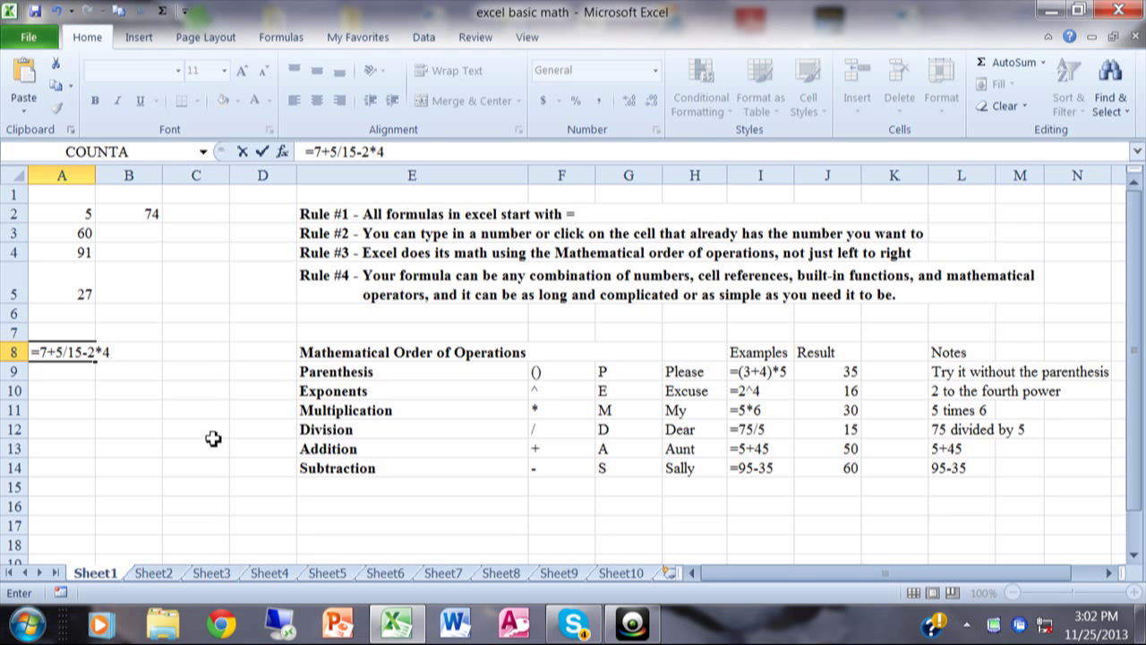
{"action": "key", "text": "Return"}
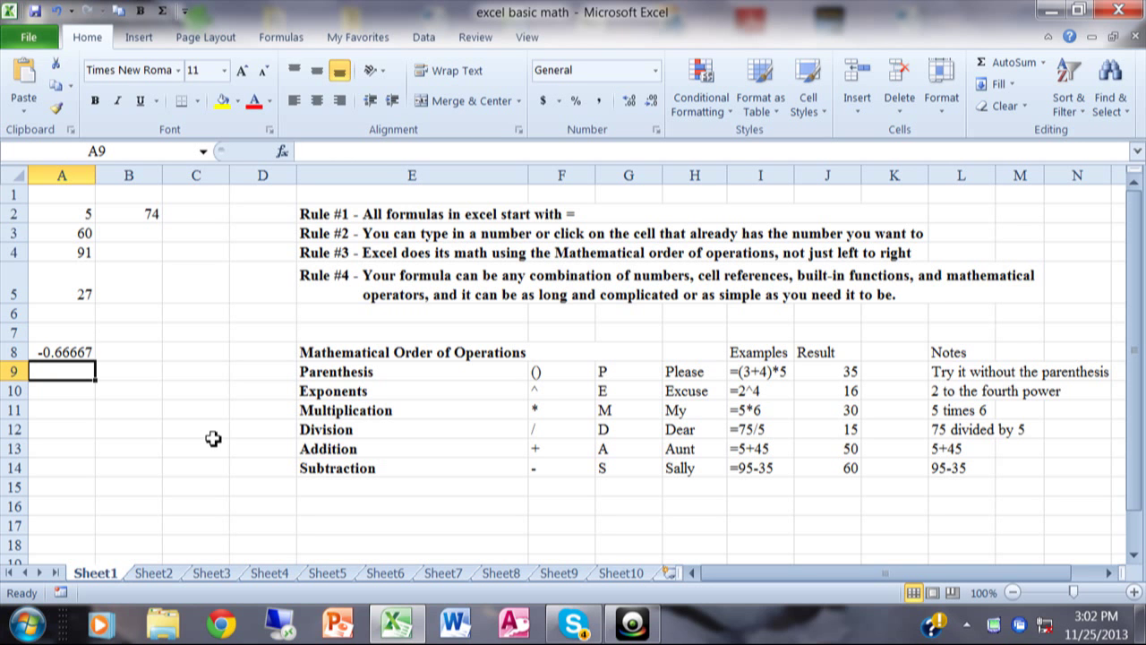
{"action": "key", "text": "Up"}
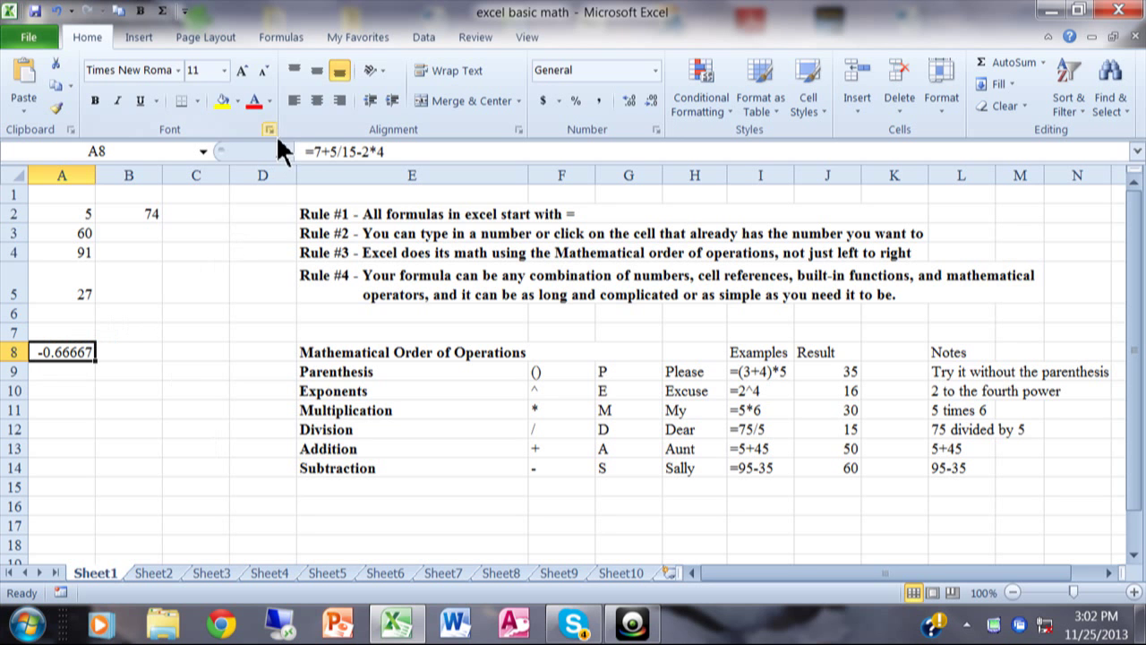
Add two pairs of parentheses to the formula in A8 so it reads =(7+5)/(15-2)*4, and reselect the cell
{"action": "left_click", "coordinate": [318, 152]}
{"action": "type", "text": "("}
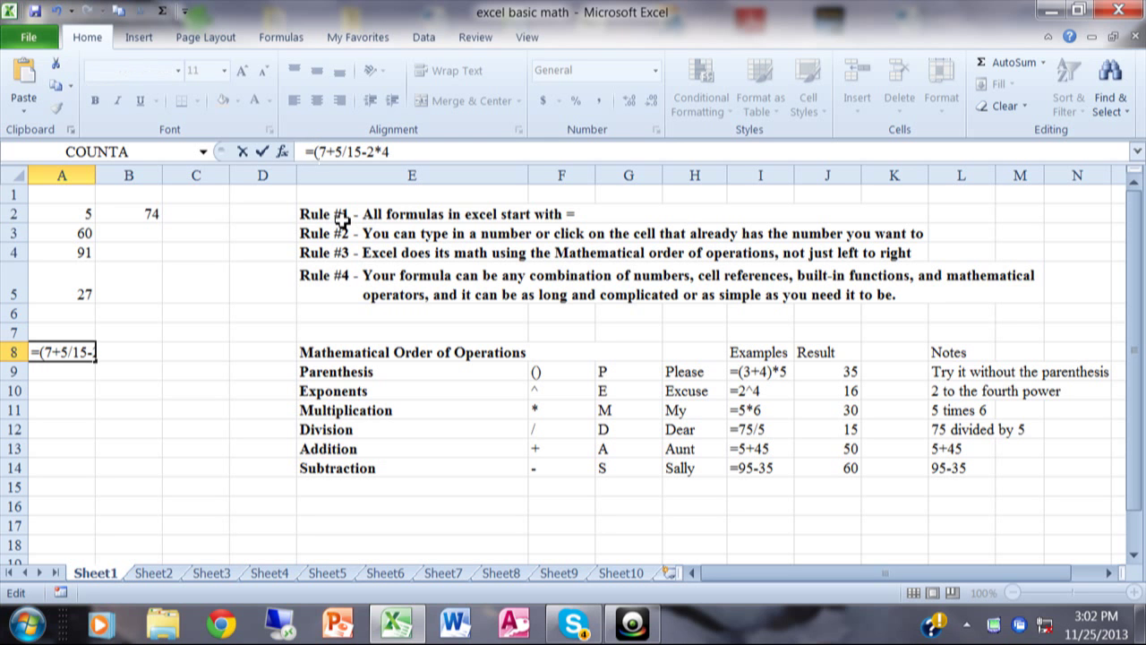
{"action": "key", "text": "Right"}
{"action": "key", "text": "Right"}
{"action": "key", "text": "Right"}
{"action": "type", "text": ")"}
{"action": "key", "text": "Right"}
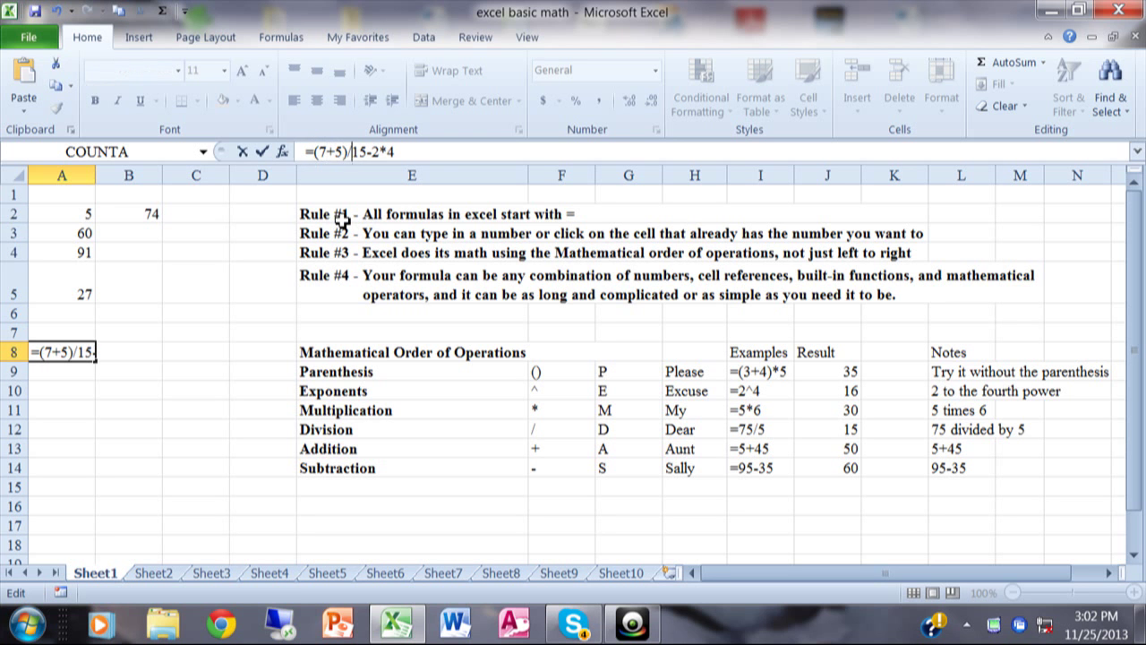
{"action": "type", "text": "("}
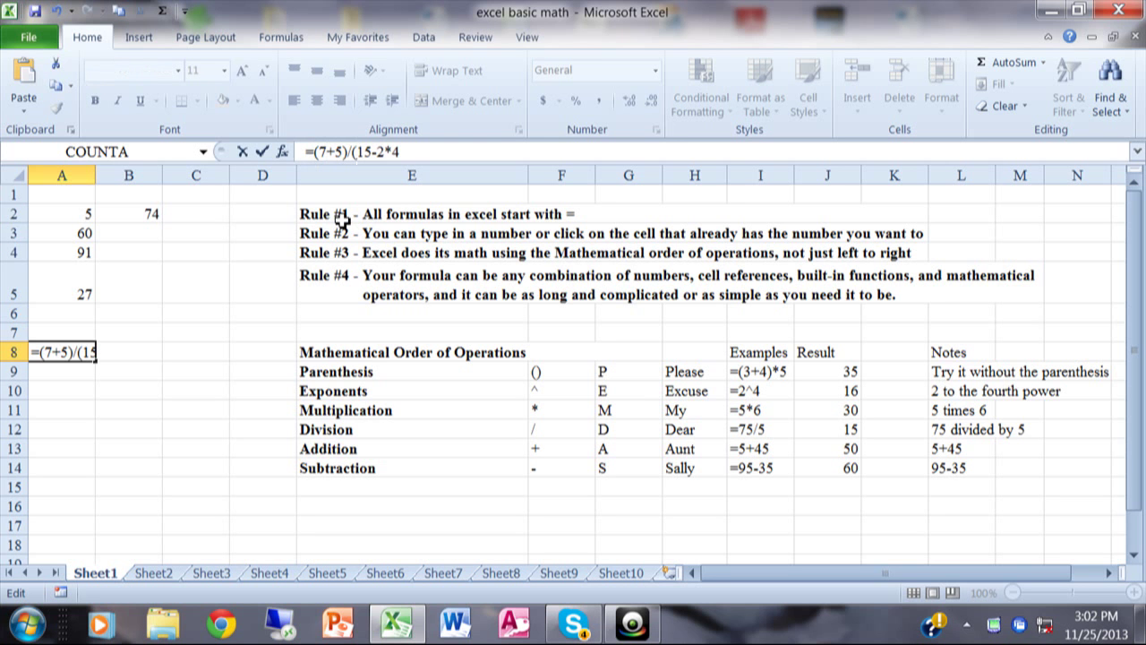
{"action": "key", "text": "Right"}
{"action": "key", "text": "Right"}
{"action": "type", "text": ")"}
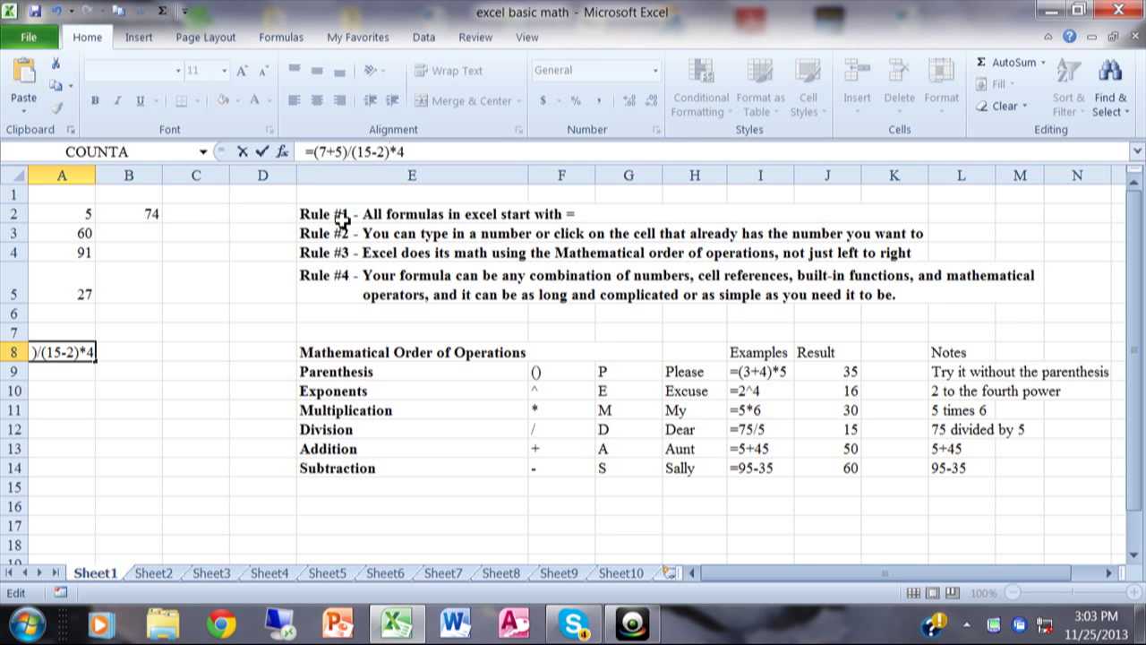
{"action": "key", "text": "Return"}
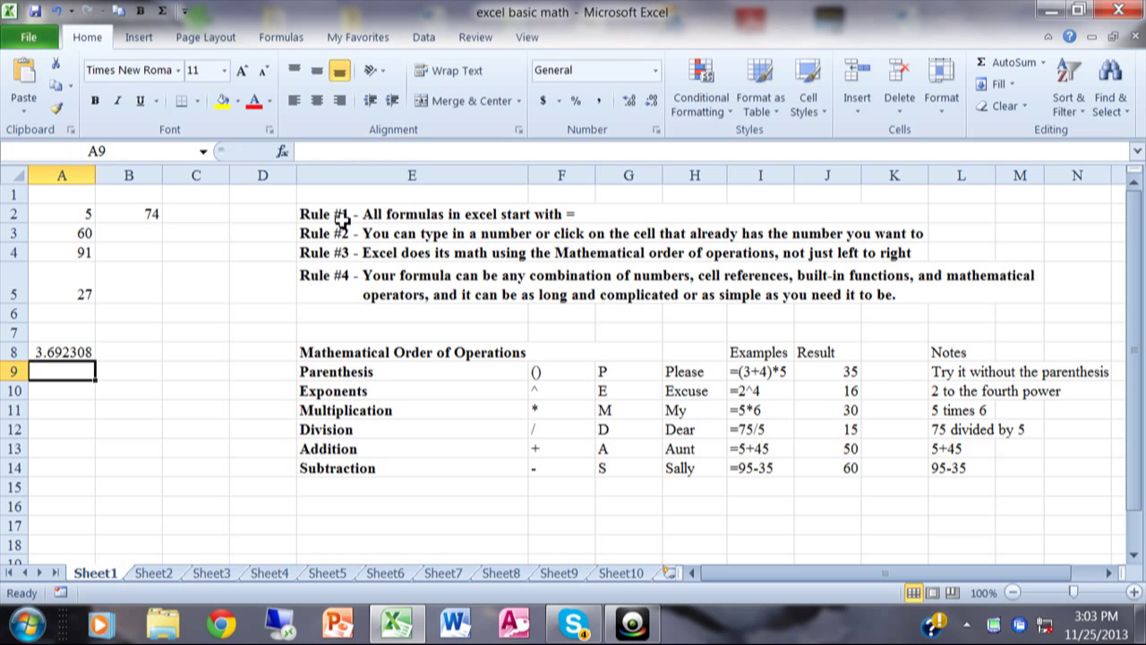
{"action": "key", "text": "Up"}
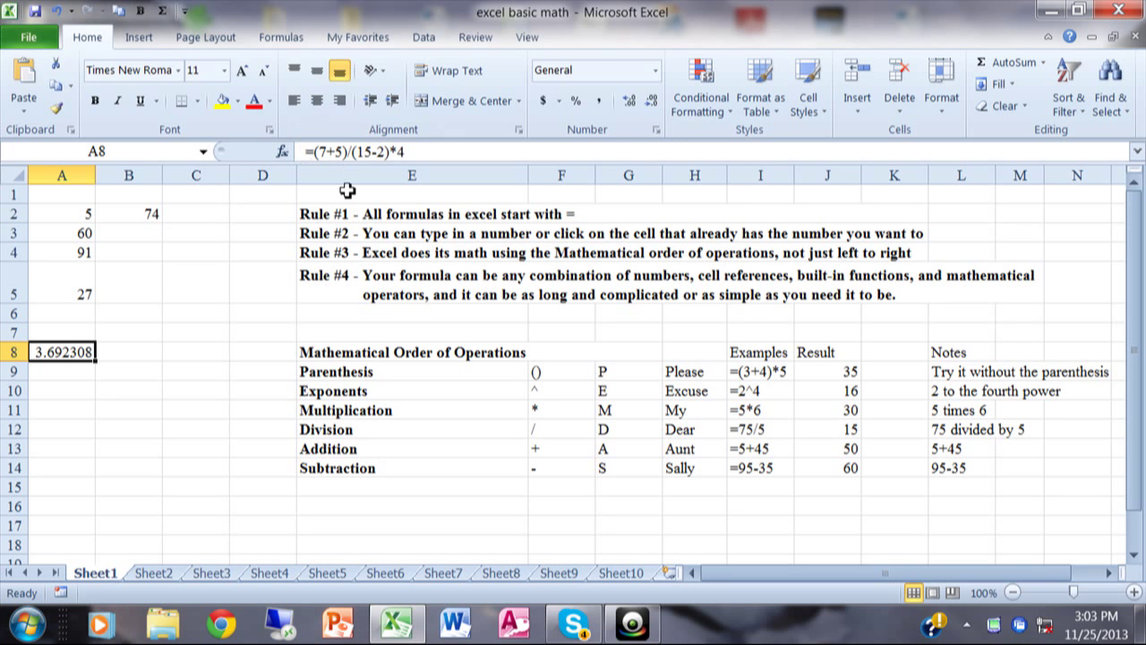
Enter the numbers 23, 34, 45, 65 and 42 down cells C6 to C10
{"action": "left_click", "coordinate": [333, 286]}
{"action": "left_click", "coordinate": [87, 350]}
{"action": "left_click", "coordinate": [193, 310]}
{"action": "type", "text": "23"}
{"action": "key", "text": "Return"}
{"action": "type", "text": "34"}
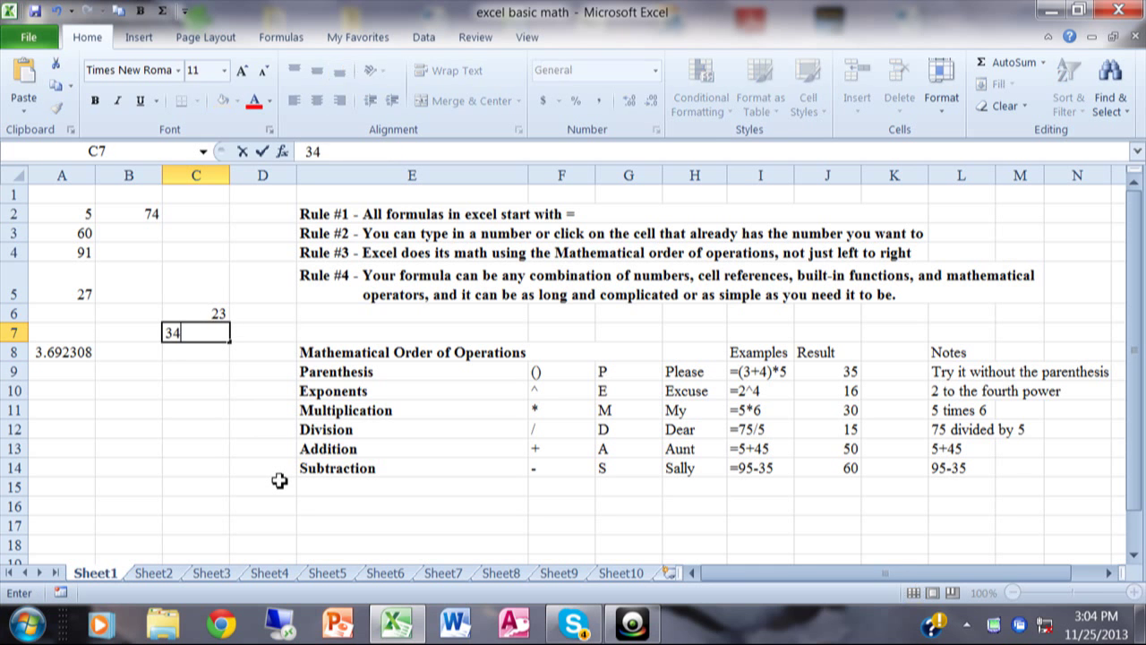
{"action": "key", "text": "Return"}
{"action": "type", "text": "45"}
{"action": "key", "text": "Return"}
{"action": "type", "text": "65"}
{"action": "key", "text": "Return"}
{"action": "type", "text": "42"}
{"action": "key", "text": "Return"}
{"action": "key", "text": "Return"}
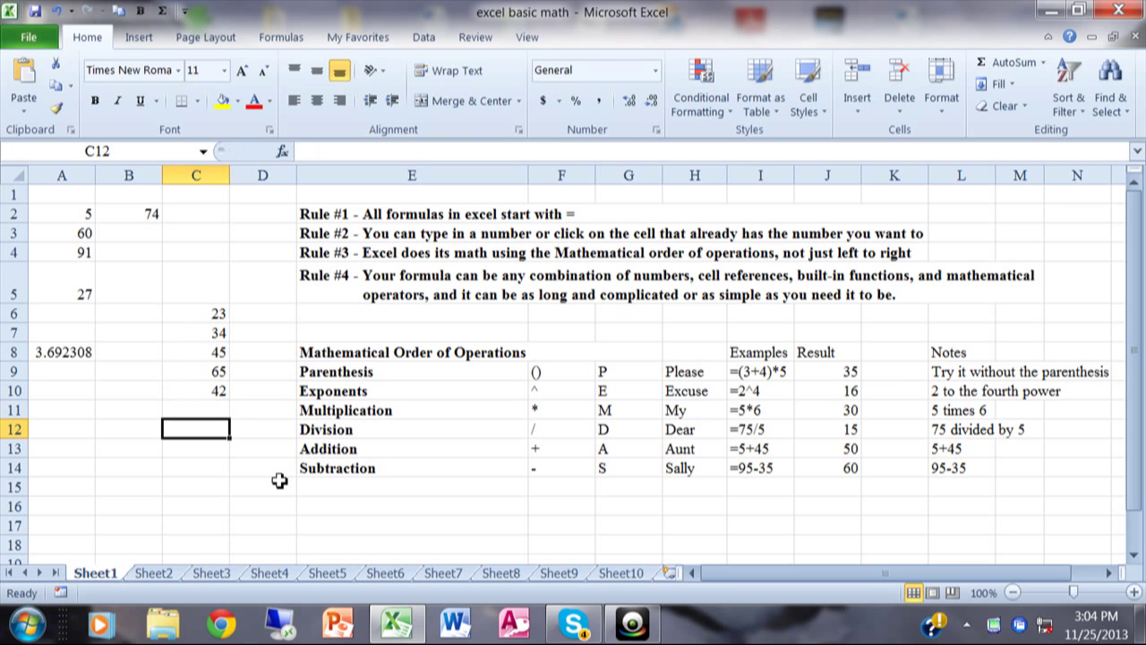
Enter the formula =SUM(C6:C10) in cell C12, picking the range from the column of numbers, and reselect the cell
{"action": "type", "text": "="}
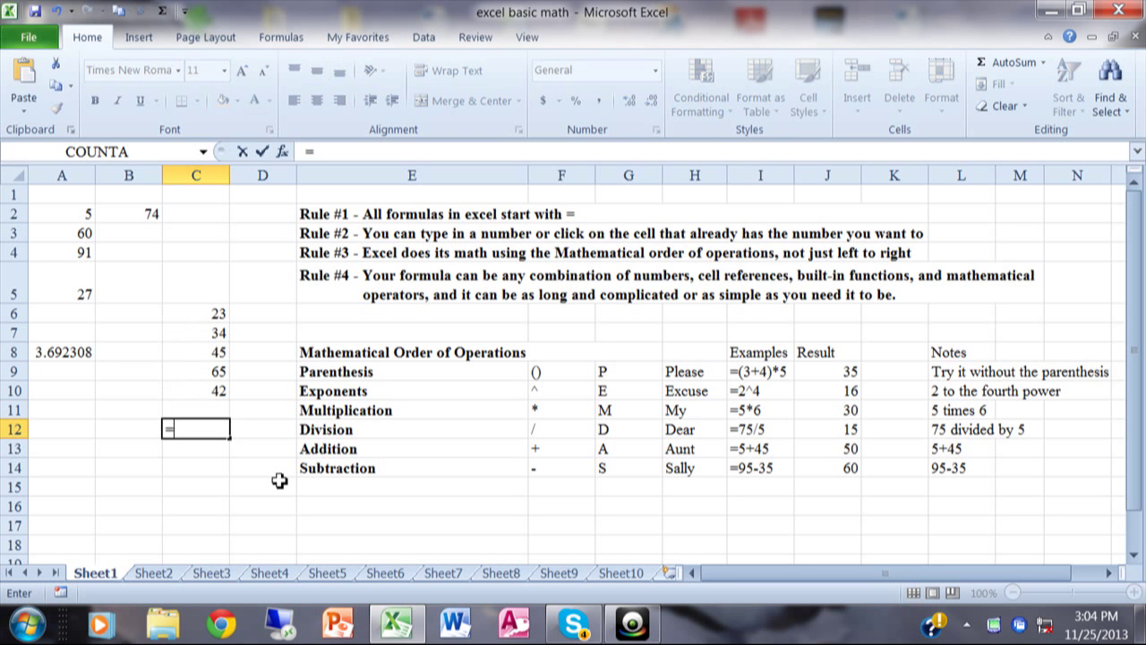
{"action": "type", "text": "sum"}
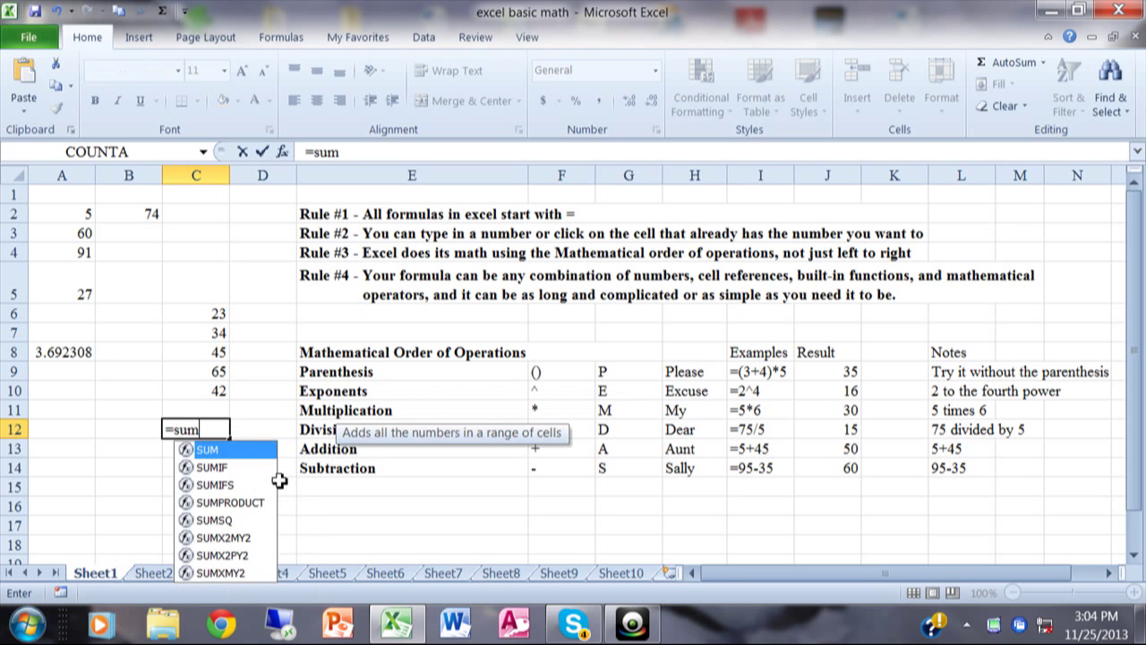
{"action": "type", "text": "("}
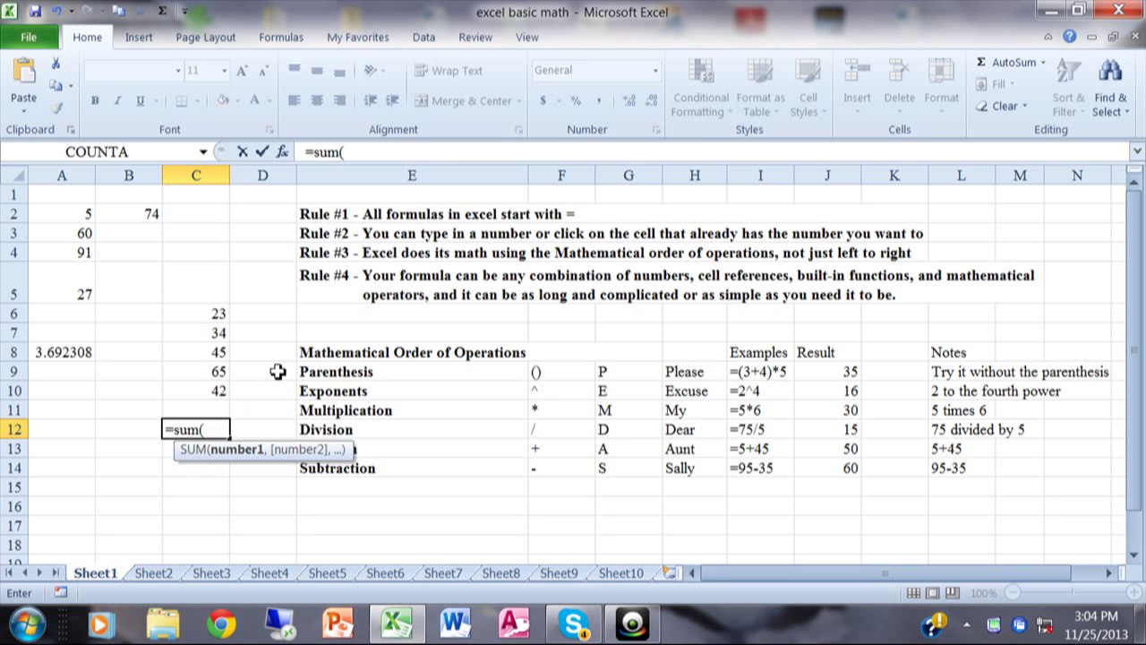
{"action": "left_click", "coordinate": [208, 307]}
{"action": "left_click_drag", "start_coordinate": [207, 307], "coordinate": [212, 391]}
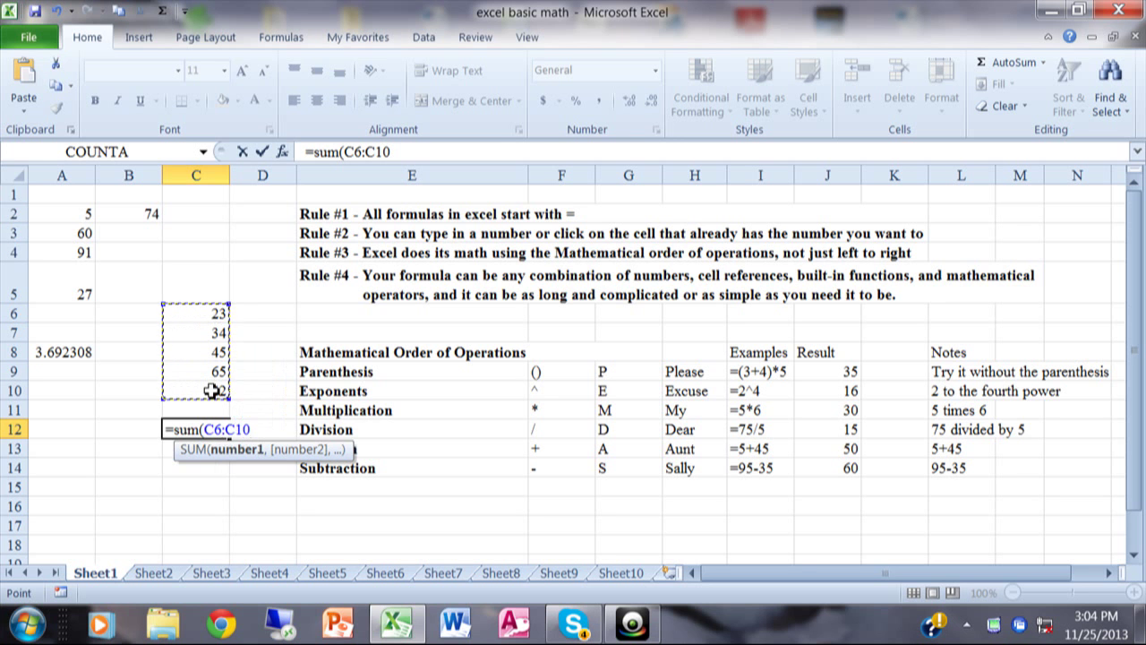
{"action": "type", "text": ")"}
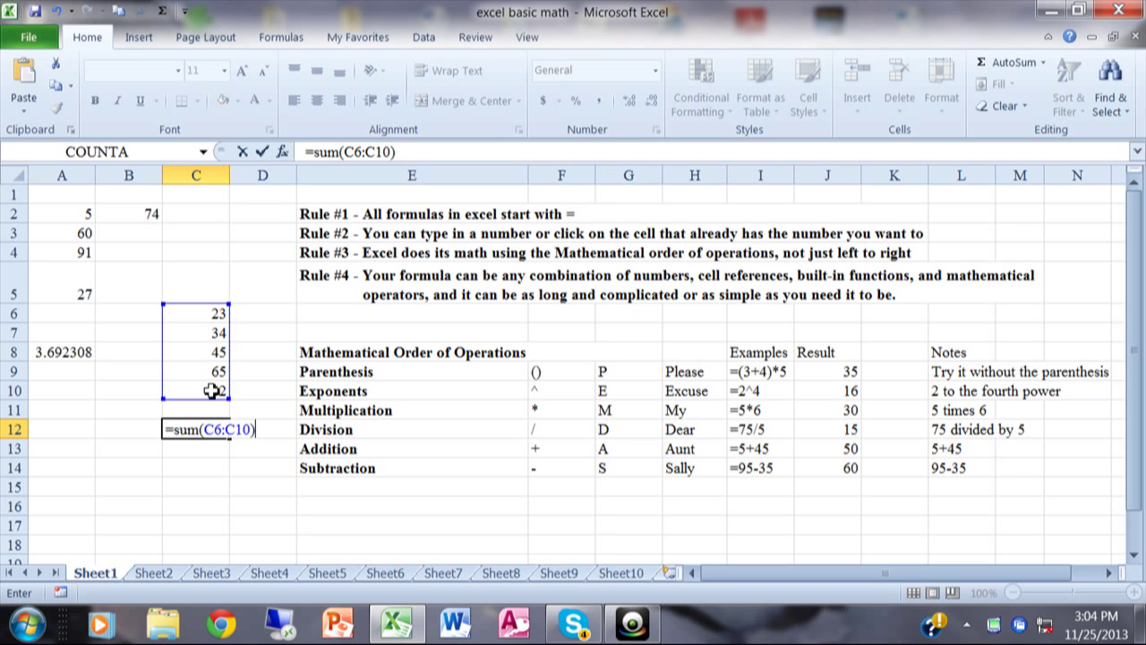
{"action": "key", "text": "Return"}
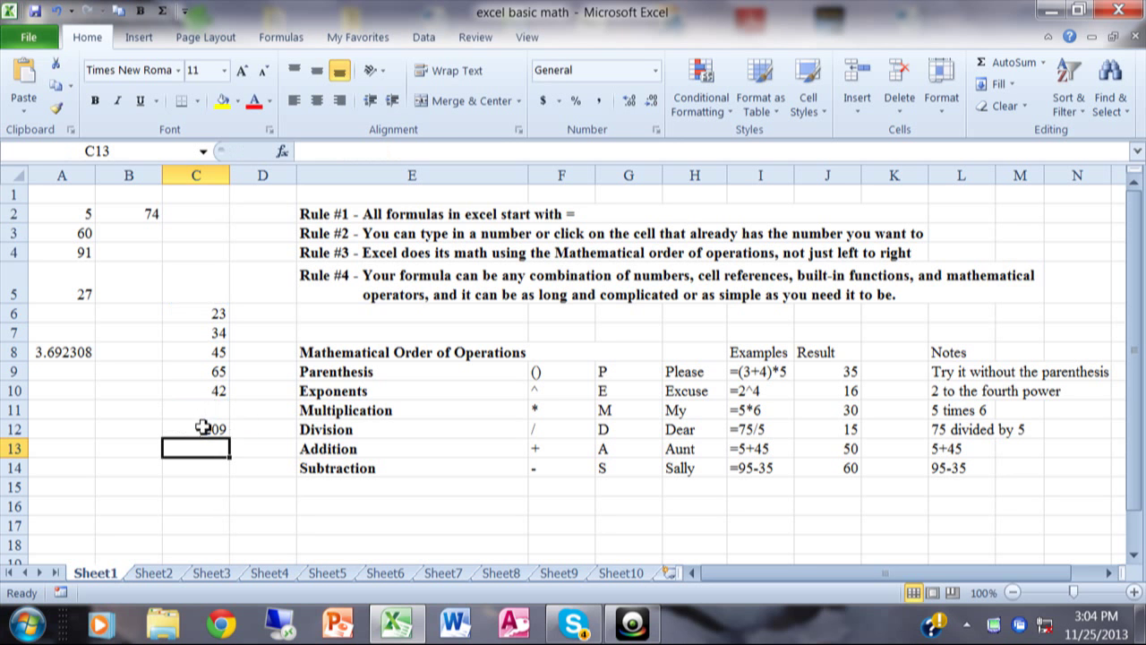
{"action": "left_click", "coordinate": [205, 429]}
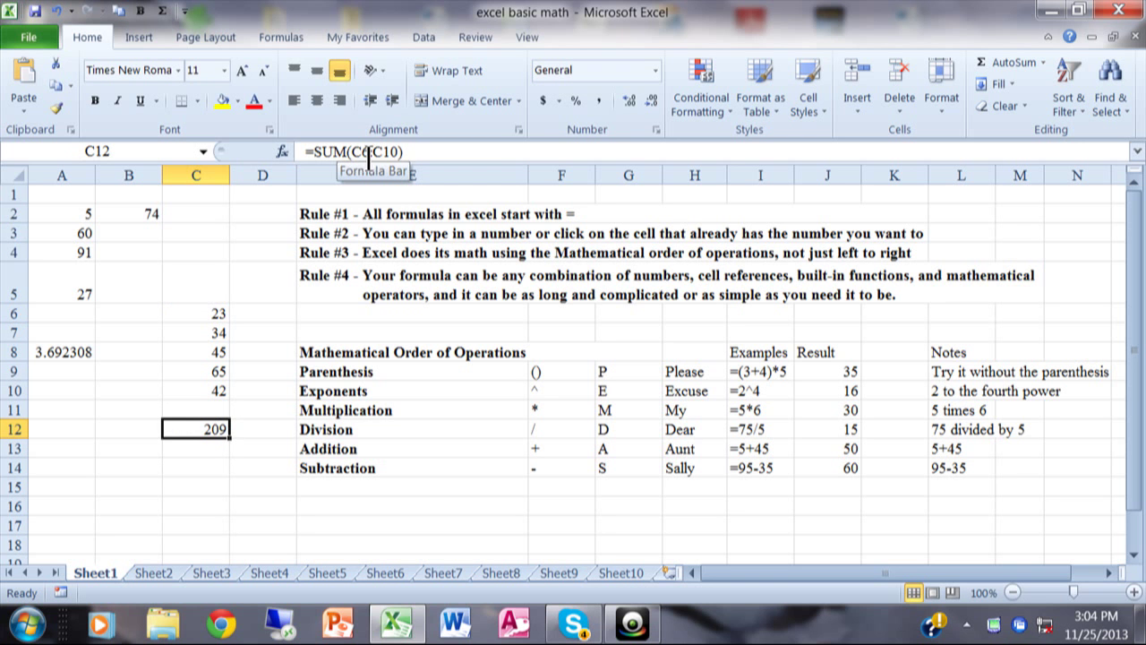
Change the number in cell C6 to 67 and select the sum cell C12 to check its update
{"action": "left_click", "coordinate": [220, 317]}
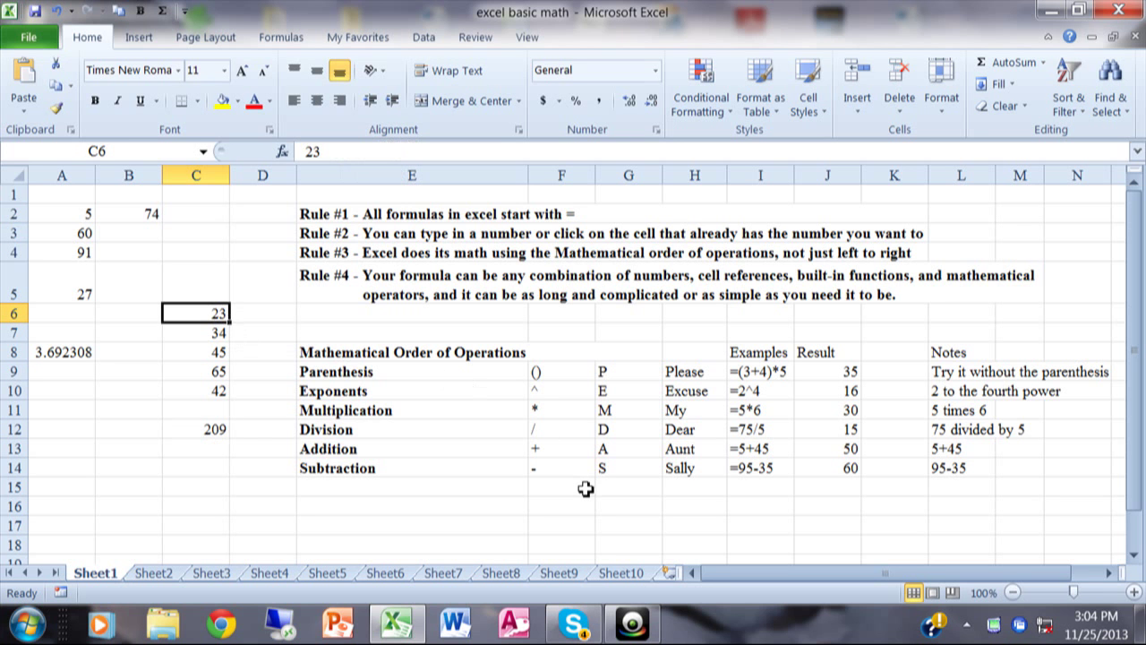
{"action": "type", "text": "67"}
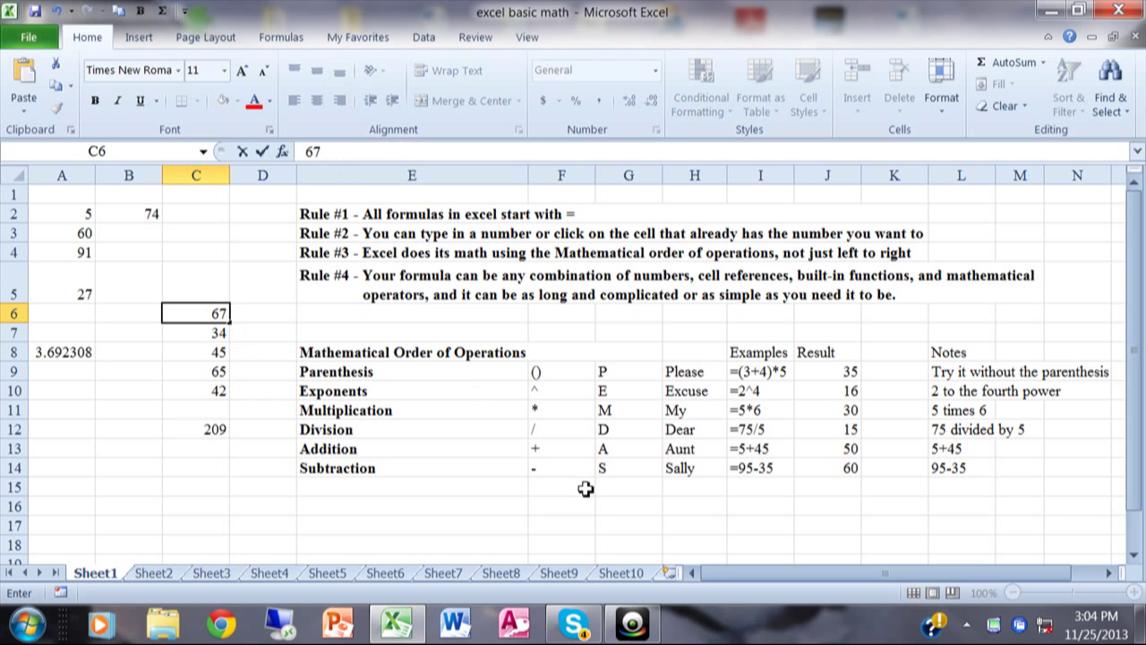
{"action": "key", "text": "Return"}
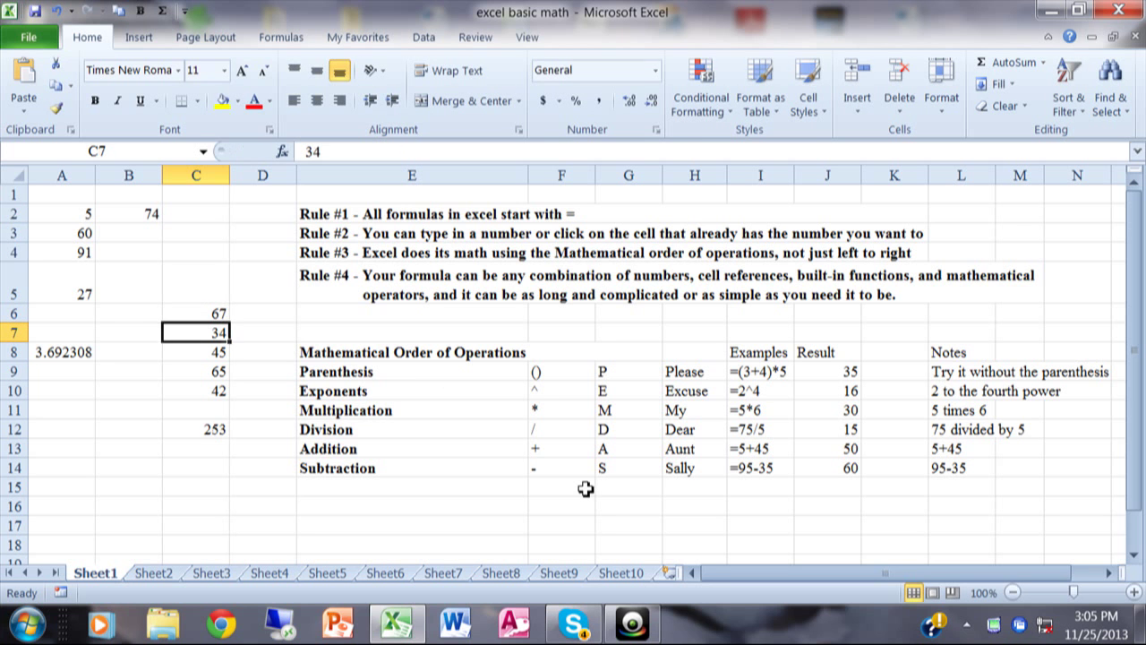
{"action": "key", "text": "Down"}
{"action": "key", "text": "Down"}
{"action": "key", "text": "Down"}
{"action": "key", "text": "Down"}
{"action": "key", "text": "Down"}
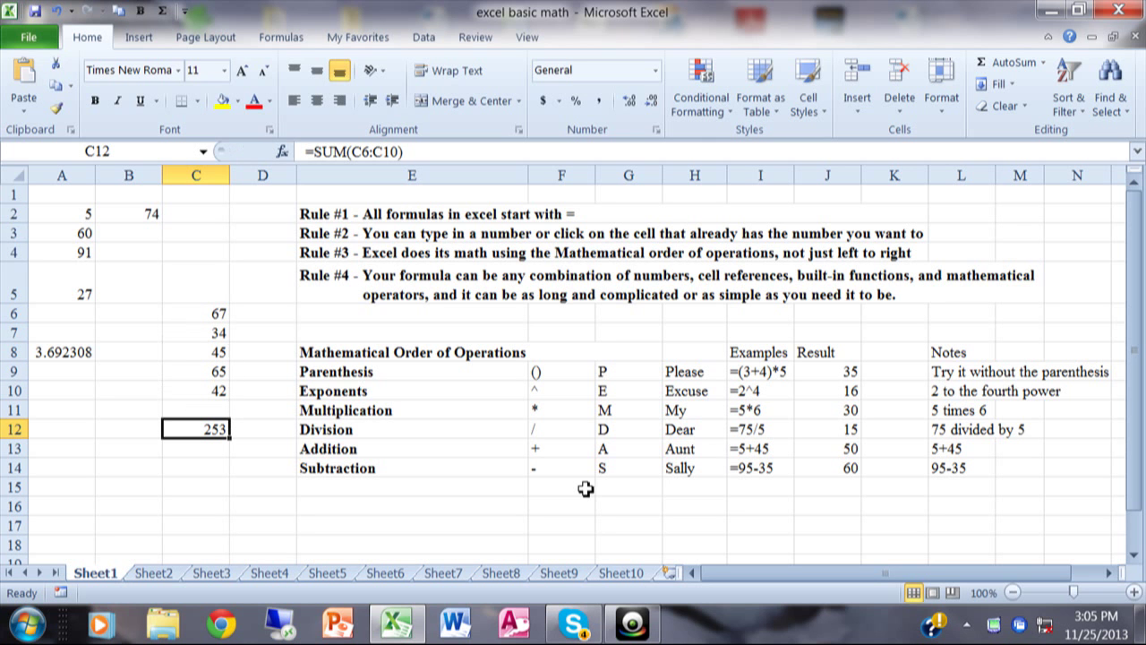
Delete the SUM formula from cell C12
{"action": "key", "text": "Up"}
{"action": "key", "text": "Down"}
{"action": "key", "text": "Up"}
{"action": "key", "text": "Up"}
{"action": "key", "text": "Up"}
{"action": "key", "text": "Down"}
{"action": "key", "text": "Down"}
{"action": "key", "text": "Down"}
{"action": "key", "text": "Down"}
{"action": "key", "text": "Up"}
{"action": "key", "text": "Delete"}
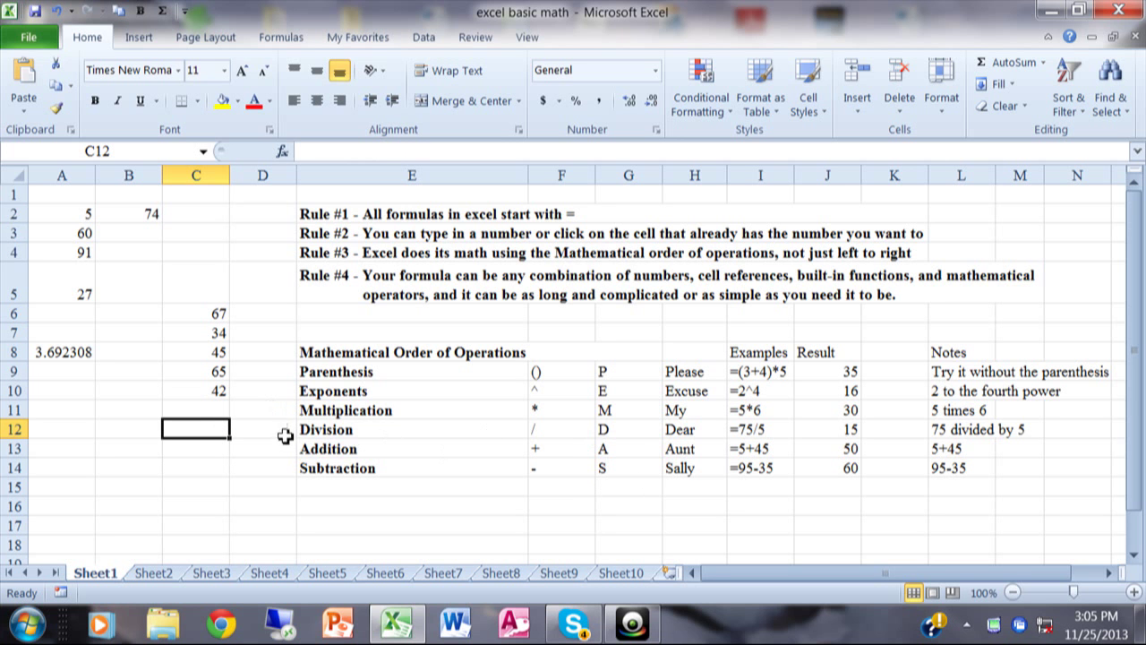
Total the column of numbers in cell C12 with AutoSum, accepting the suggested range C6:C11
{"action": "left_click", "coordinate": [215, 408]}
{"action": "left_click", "coordinate": [208, 424]}
{"action": "left_click", "coordinate": [996, 67]}
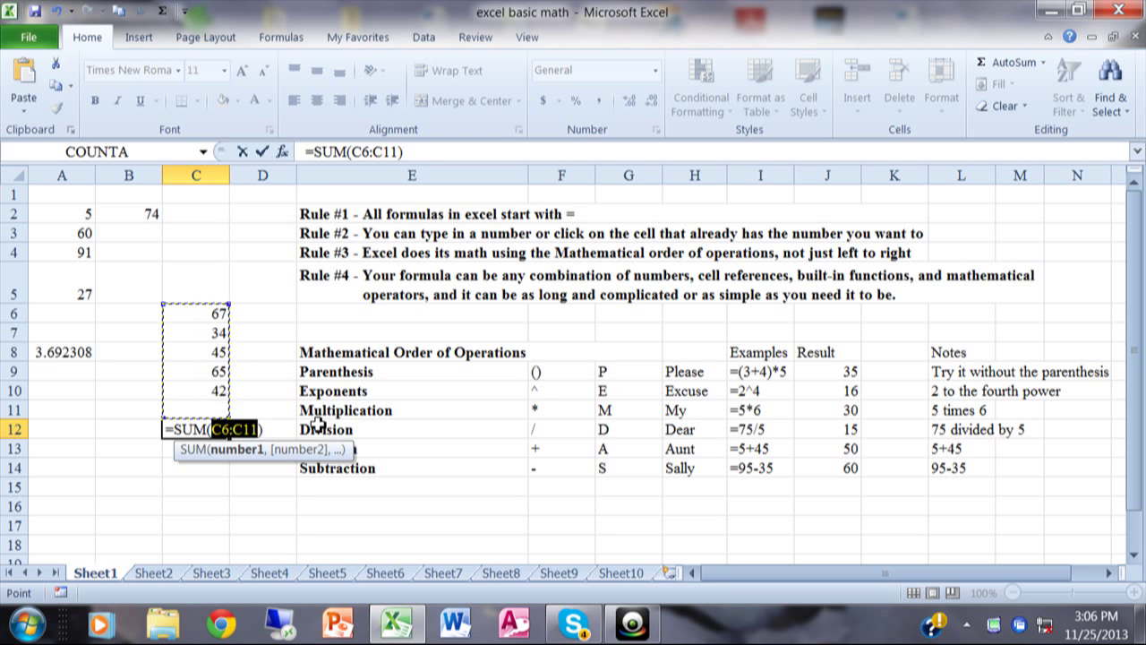
{"action": "key", "text": "Return"}
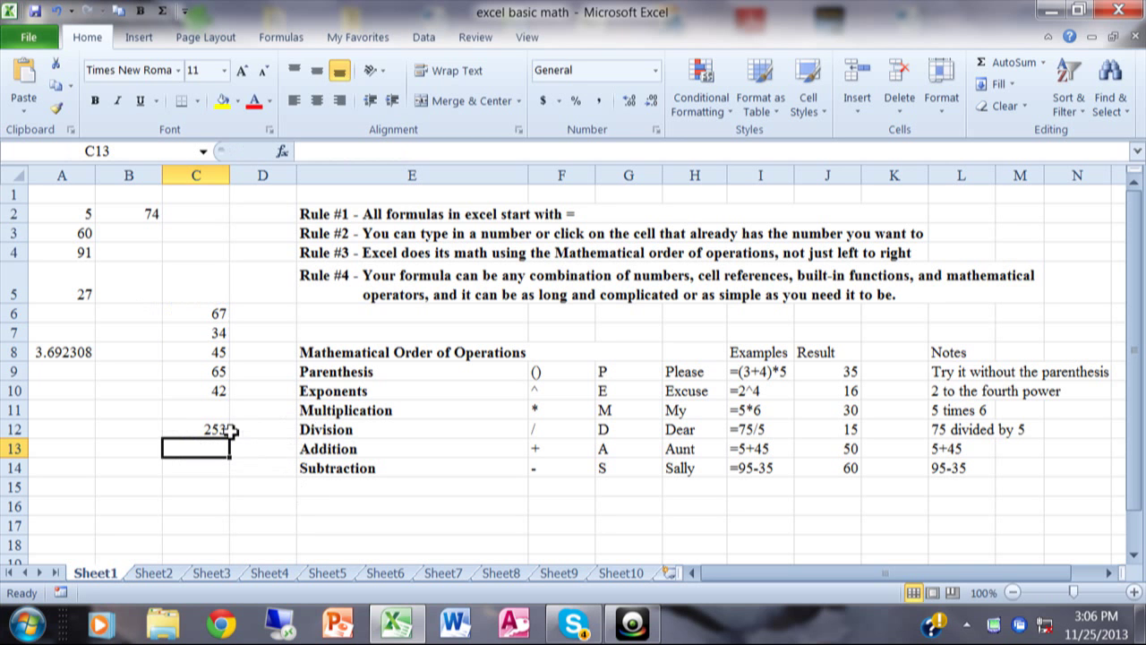
Build the formula =A2+A3+A4-B2*5 in cell A11, picking the referenced cells from the sheet
{"action": "left_click", "coordinate": [75, 407]}
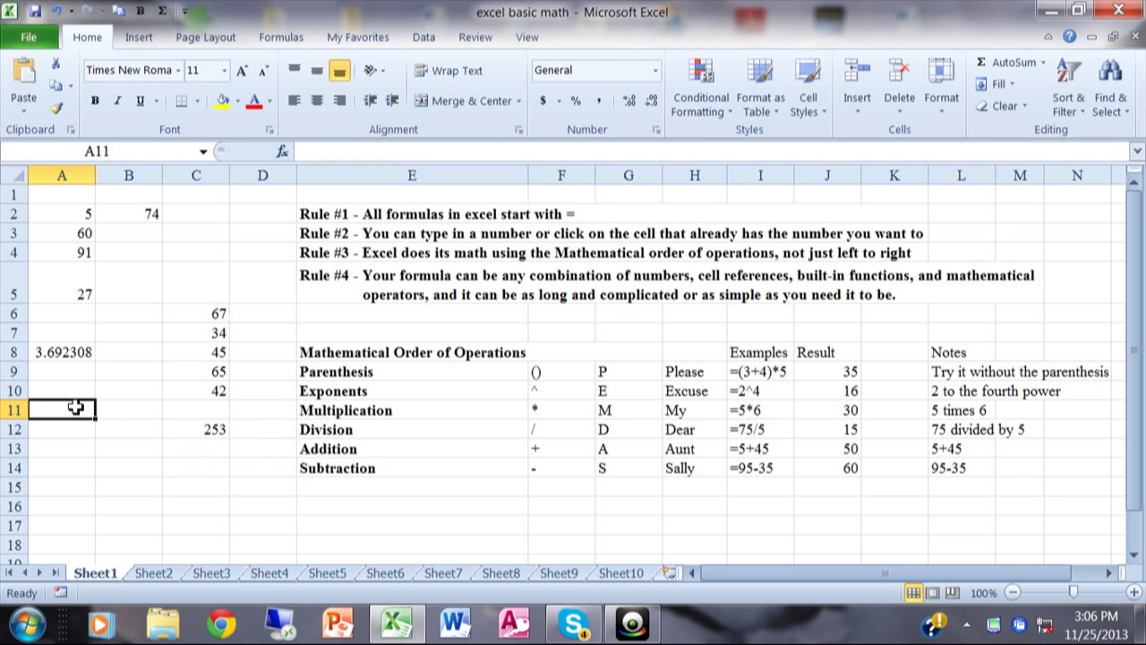
{"action": "type", "text": "="}
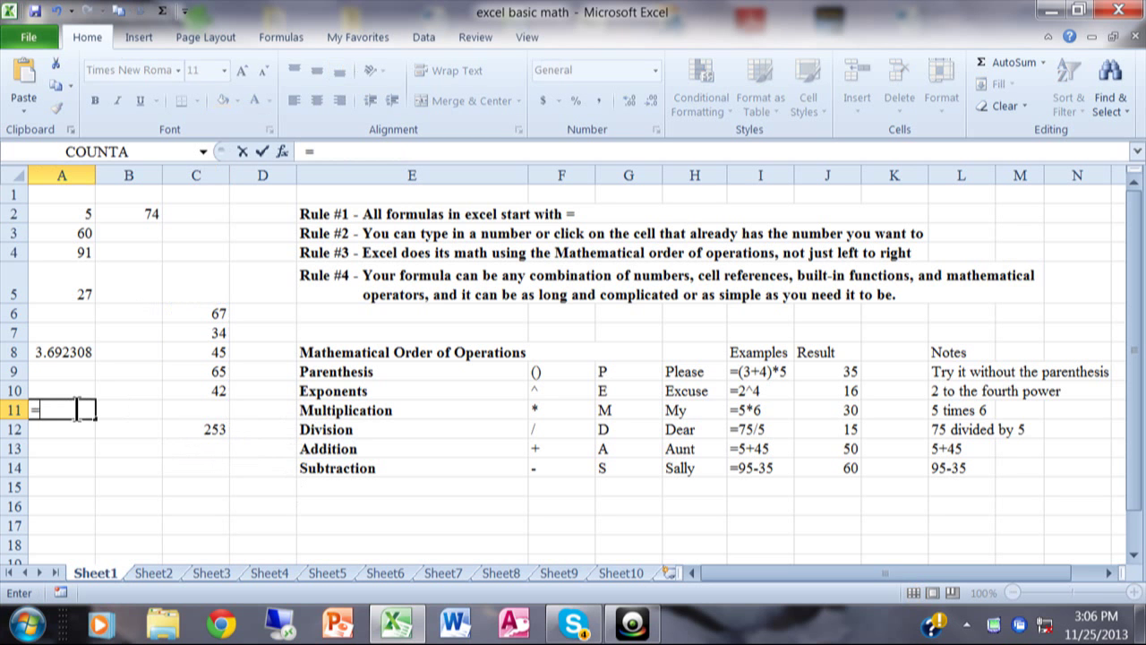
{"action": "left_click", "coordinate": [56, 212]}
{"action": "type", "text": "+"}
{"action": "left_click", "coordinate": [54, 230]}
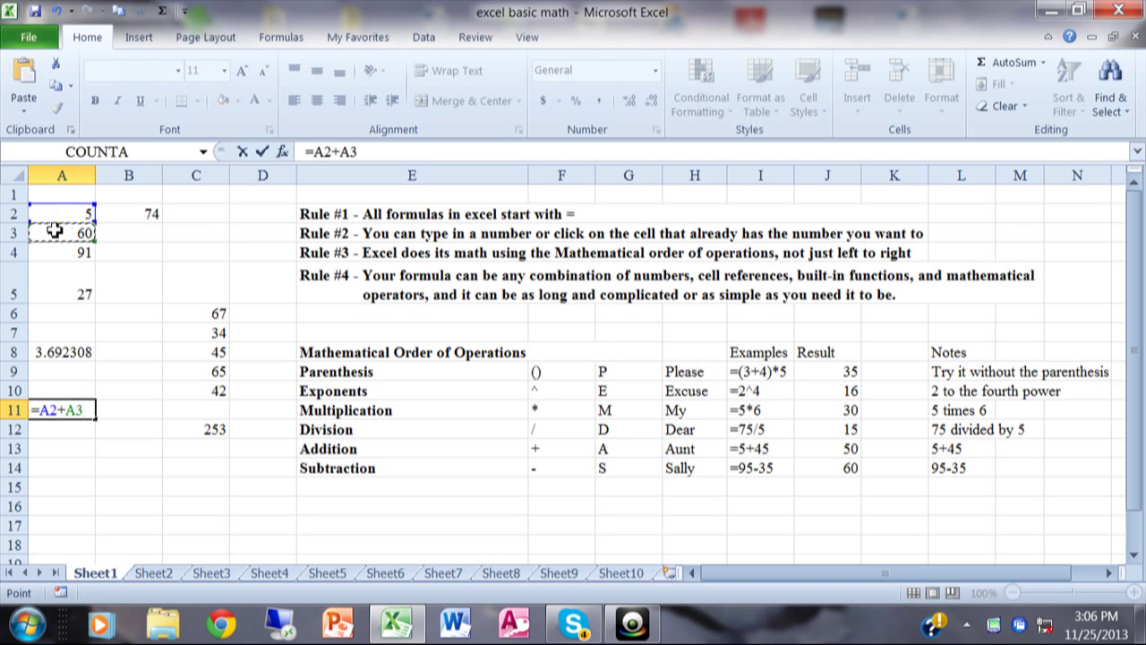
{"action": "type", "text": "+"}
{"action": "left_click", "coordinate": [52, 252]}
{"action": "type", "text": "-"}
{"action": "left_click", "coordinate": [147, 214]}
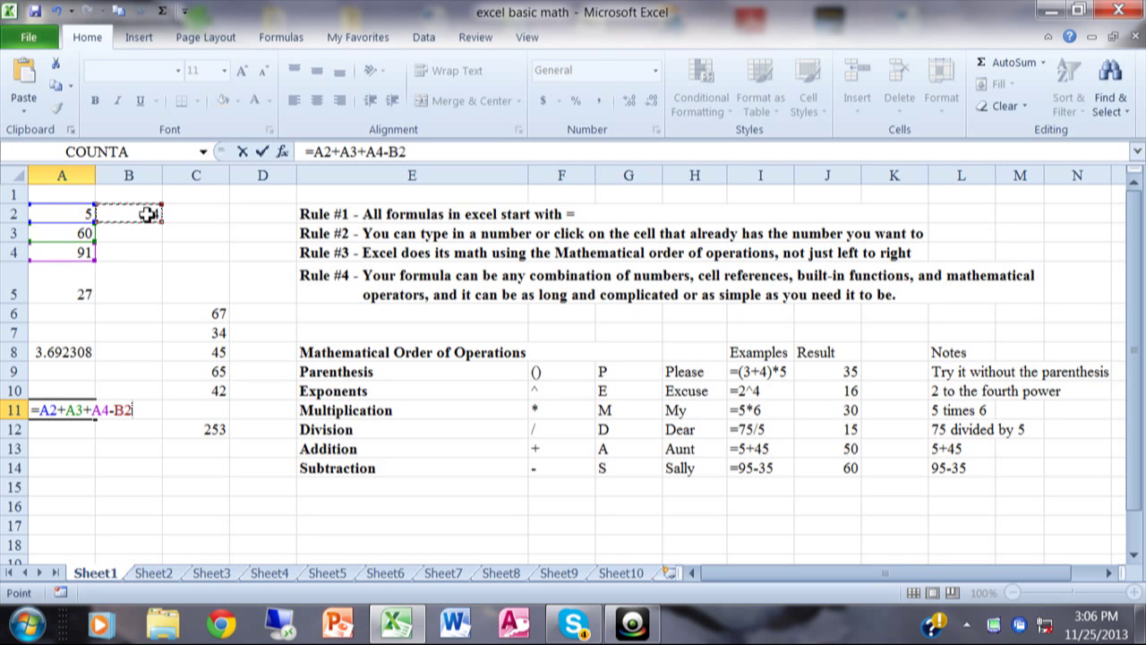
{"action": "type", "text": "*5"}
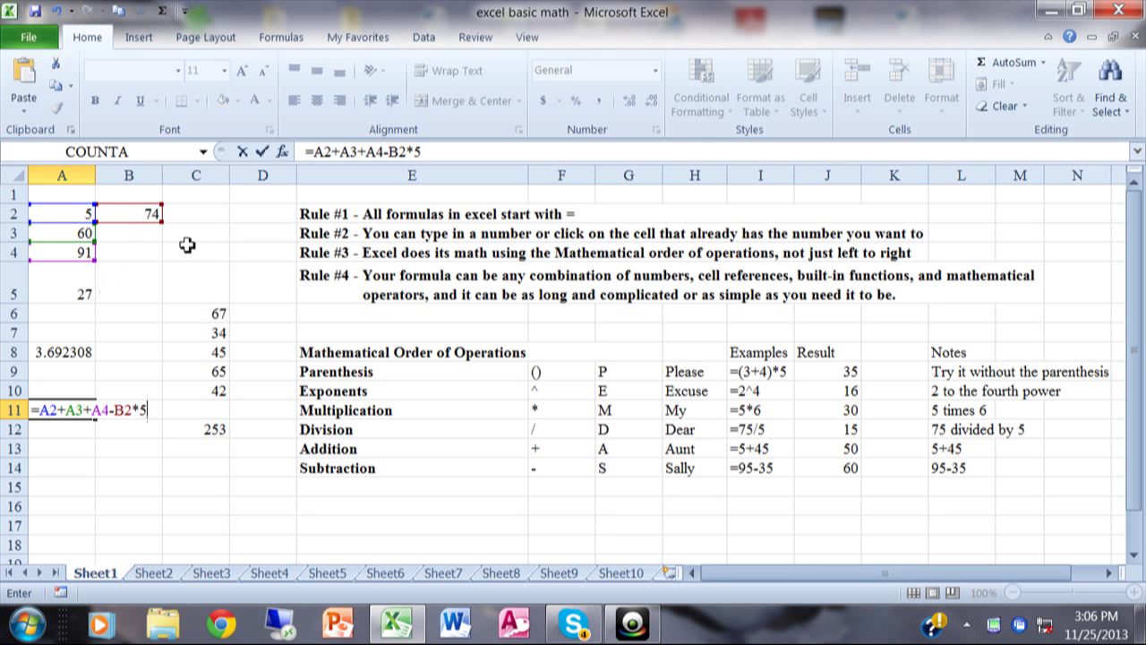
Add parentheses around A2+A3 so the A11 formula reads =(A2+A3)+A4-B2*5, enter it and reselect the cell
{"action": "left_click", "coordinate": [318, 154]}
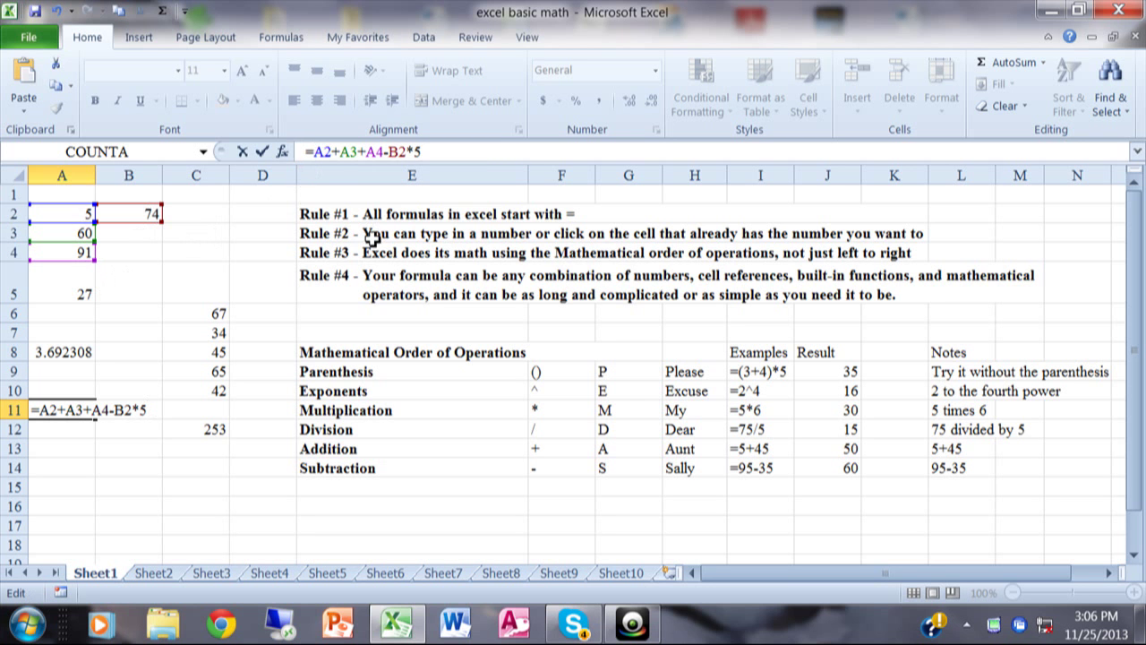
{"action": "type", "text": "("}
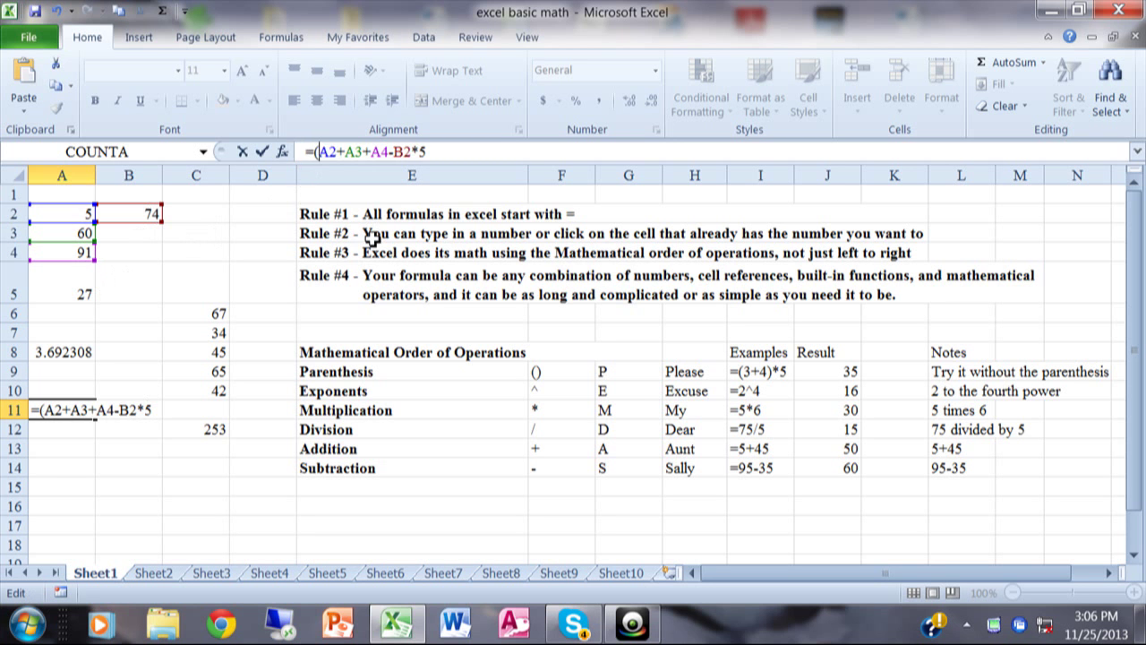
{"action": "key", "text": "Right"}
{"action": "key", "text": "Right"}
{"action": "key", "text": "Right"}
{"action": "type", "text": ")"}
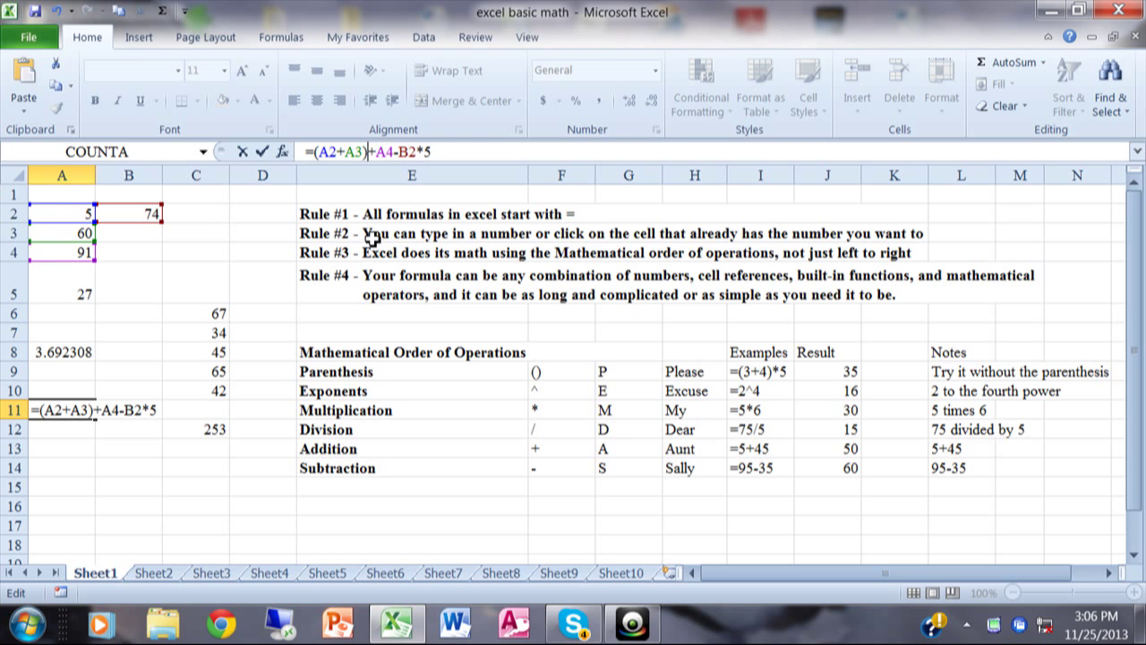
{"action": "key", "text": "Return"}
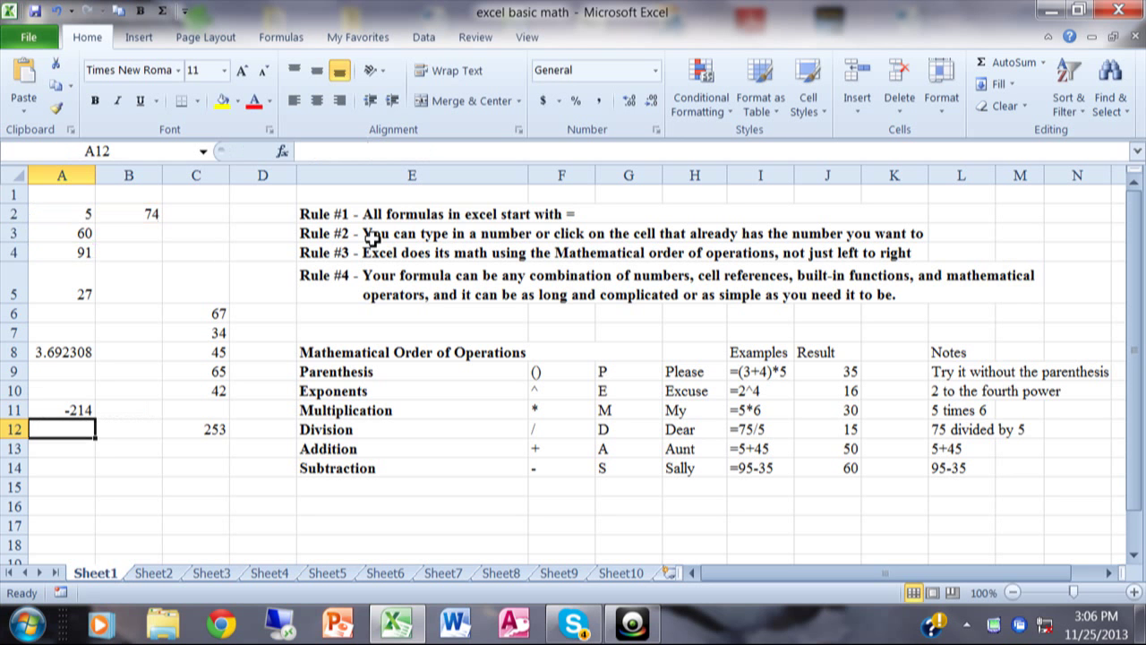
{"action": "key", "text": "Up"}
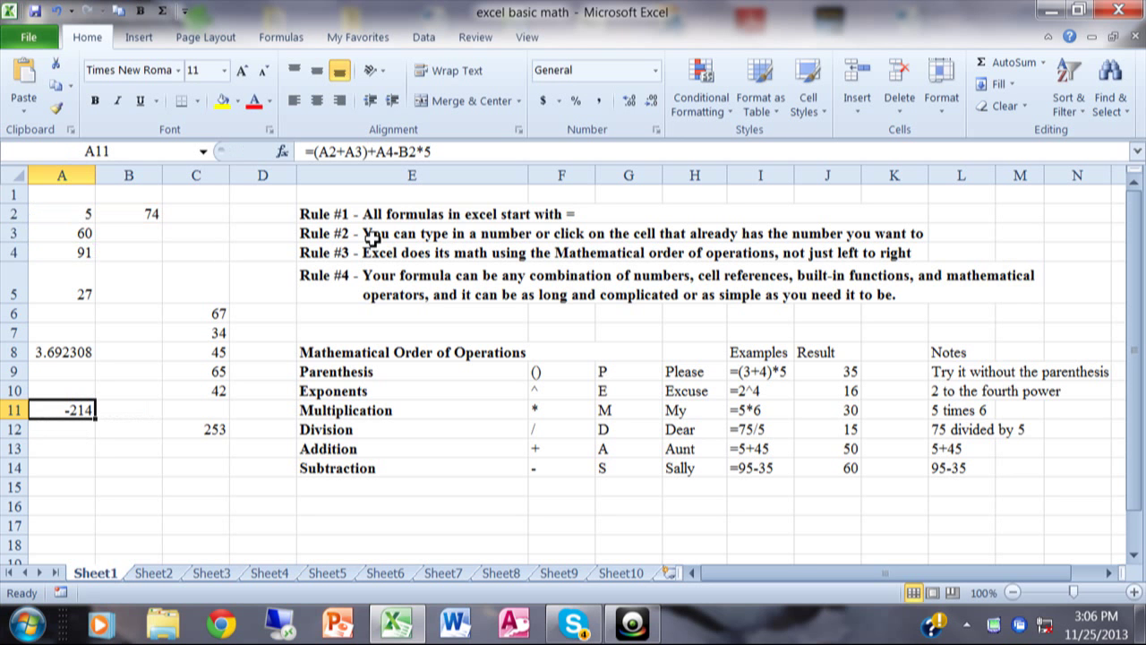
Remove the parentheses from the A11 formula so it reads =A2+A3+A4-B2*5, and reselect the cell
{"action": "left_click", "coordinate": [323, 152]}
{"action": "left_click", "coordinate": [323, 152]}
{"action": "key", "text": "BackSpace"}
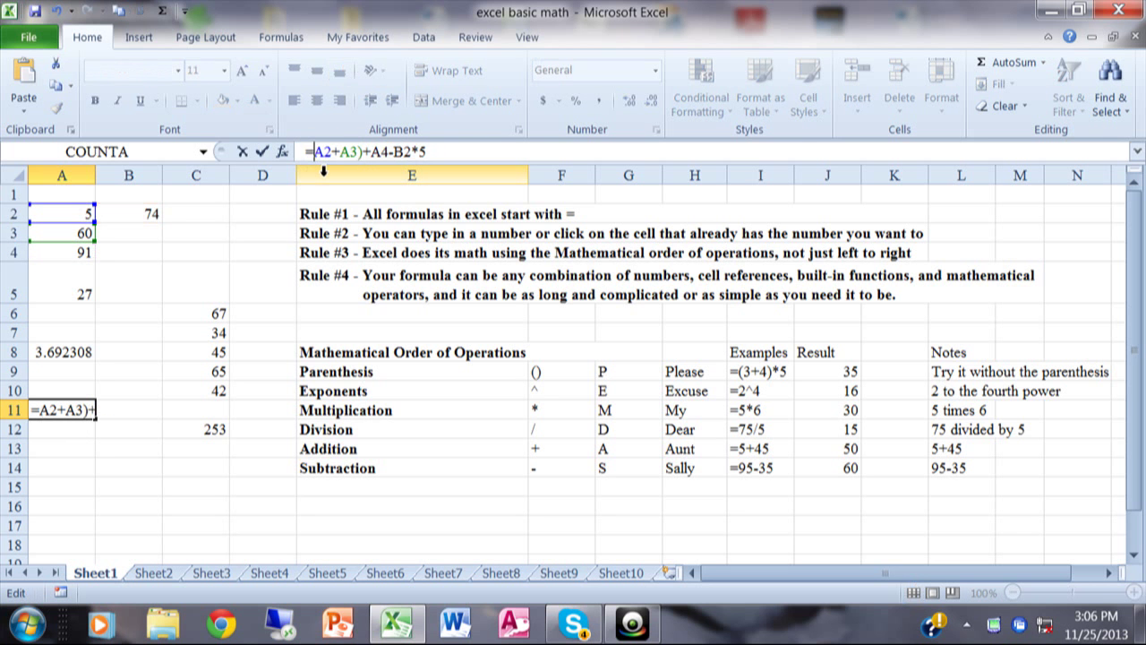
{"action": "key", "text": "Right"}
{"action": "key", "text": "Right"}
{"action": "key", "text": "Right"}
{"action": "key", "text": "Right"}
{"action": "key", "text": "Right"}
{"action": "key", "text": "BackSpace"}
{"action": "key", "text": "Return"}
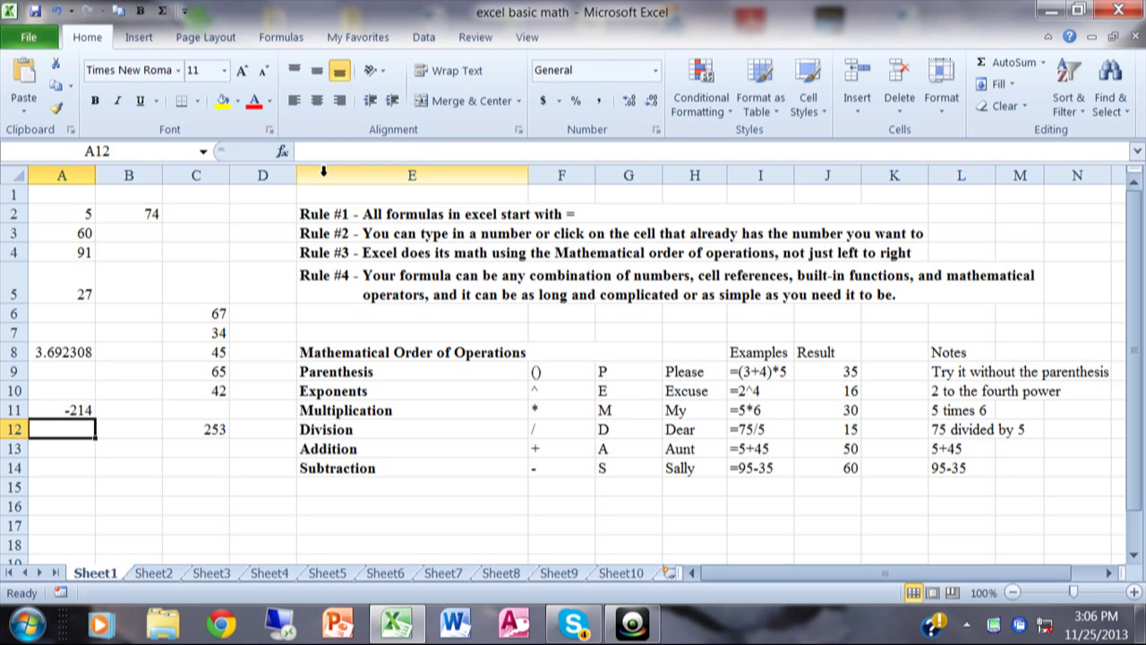
{"action": "key", "text": "Up"}
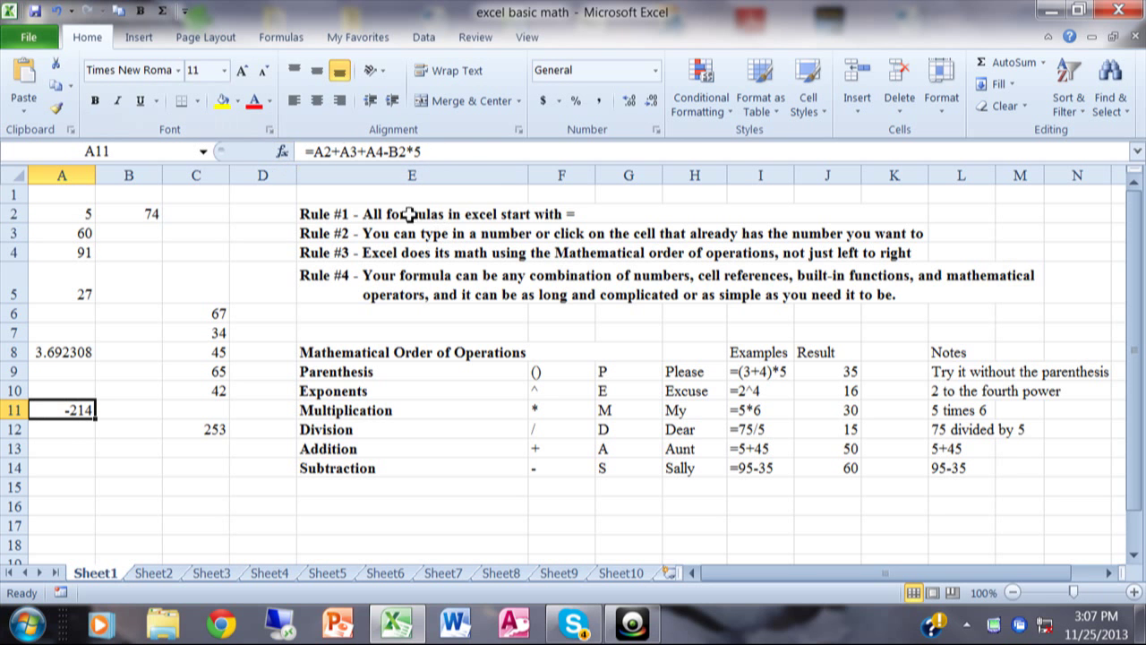
Put parentheses back around A2+A3 in cell A11 so the formula reads =(A2+A3)+A4-B2*5
{"action": "left_click", "coordinate": [315, 152]}
{"action": "type", "text": "("}
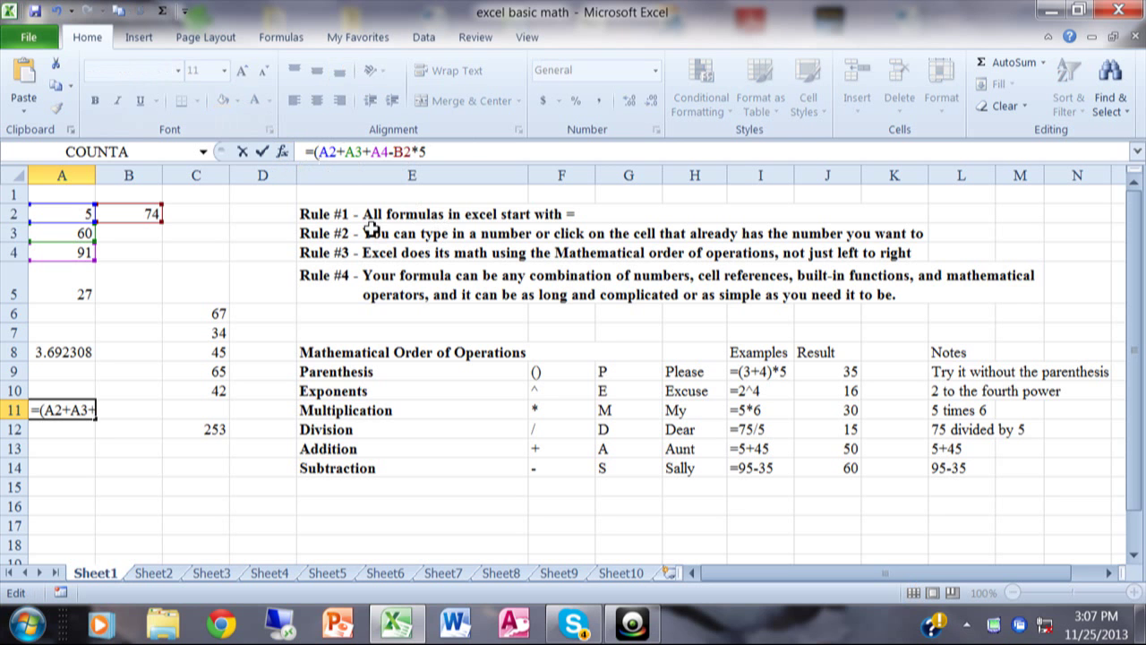
{"action": "key", "text": "Right"}
{"action": "key", "text": "Right"}
{"action": "key", "text": "Right"}
{"action": "type", "text": ")"}
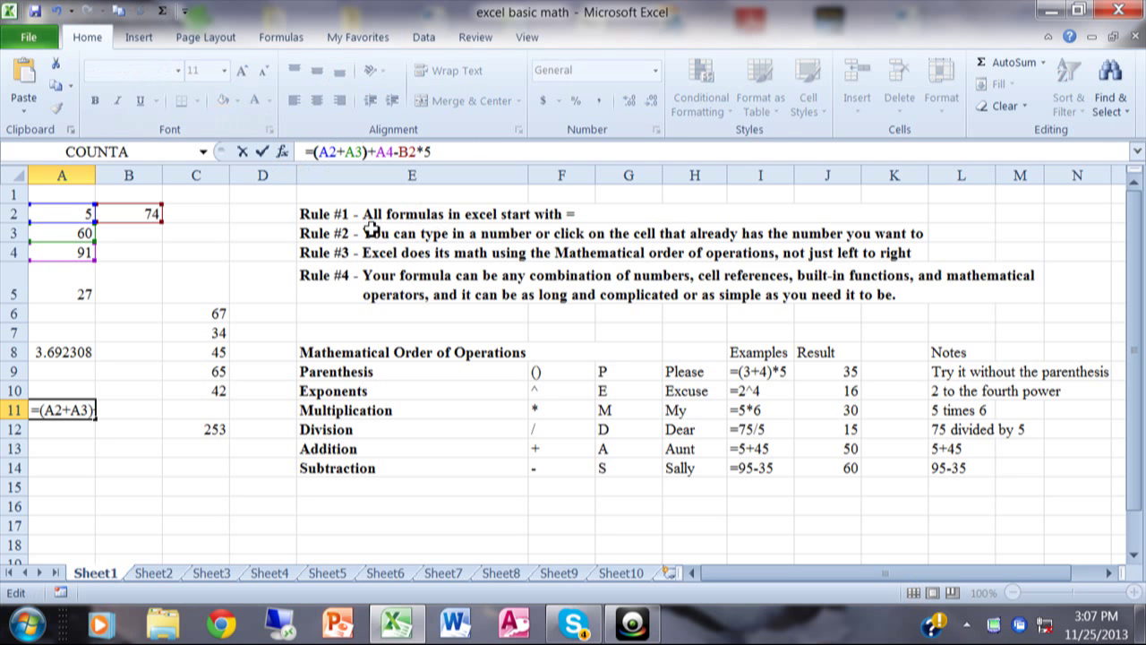
{"action": "key", "text": "Return"}
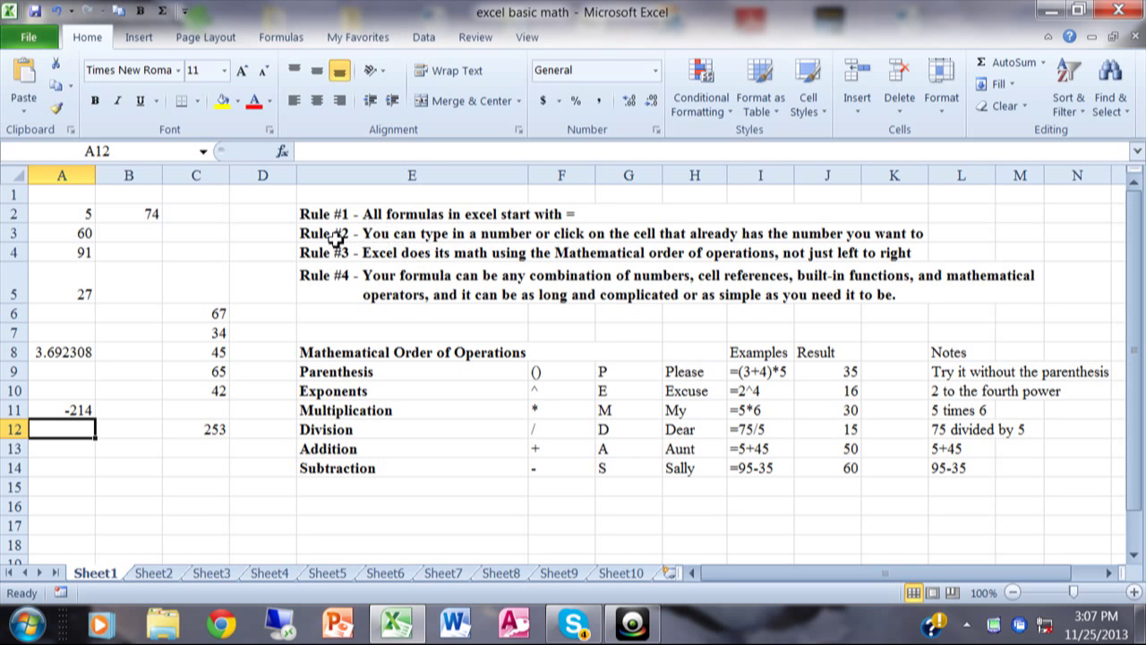
Review Rule #1 and Rule #2 alongside the example entries in cells A2, B2, A3 and A4
{"action": "left_click", "coordinate": [339, 218]}
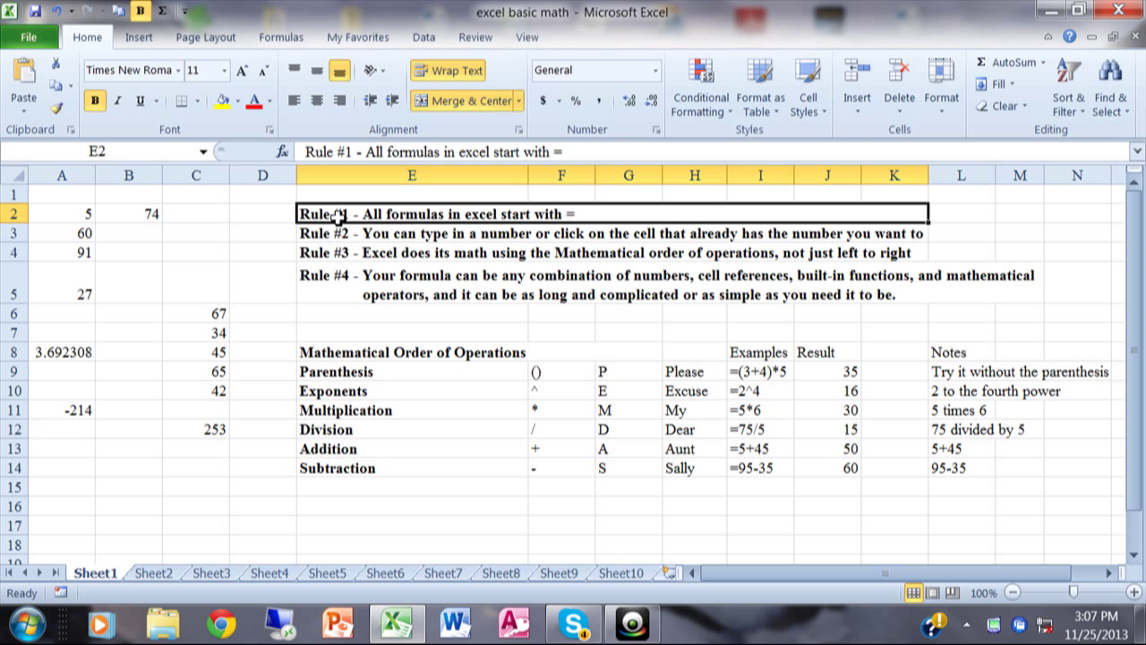
{"action": "left_click", "coordinate": [85, 213]}
{"action": "left_click", "coordinate": [130, 213]}
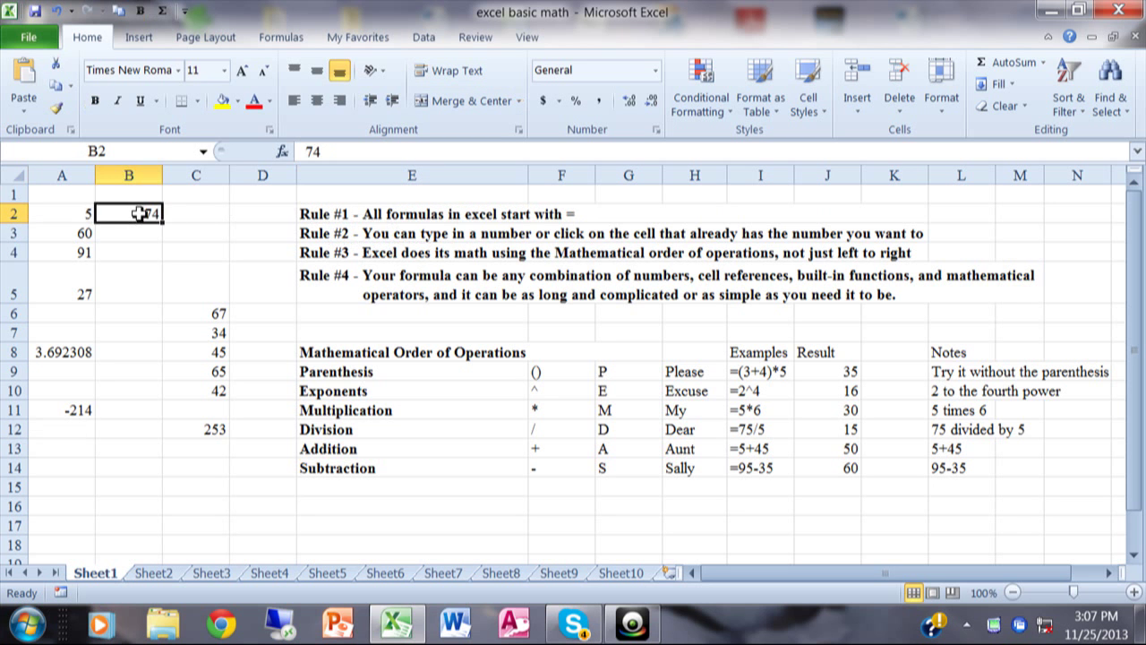
{"action": "left_click", "coordinate": [77, 250]}
{"action": "left_click", "coordinate": [71, 233]}
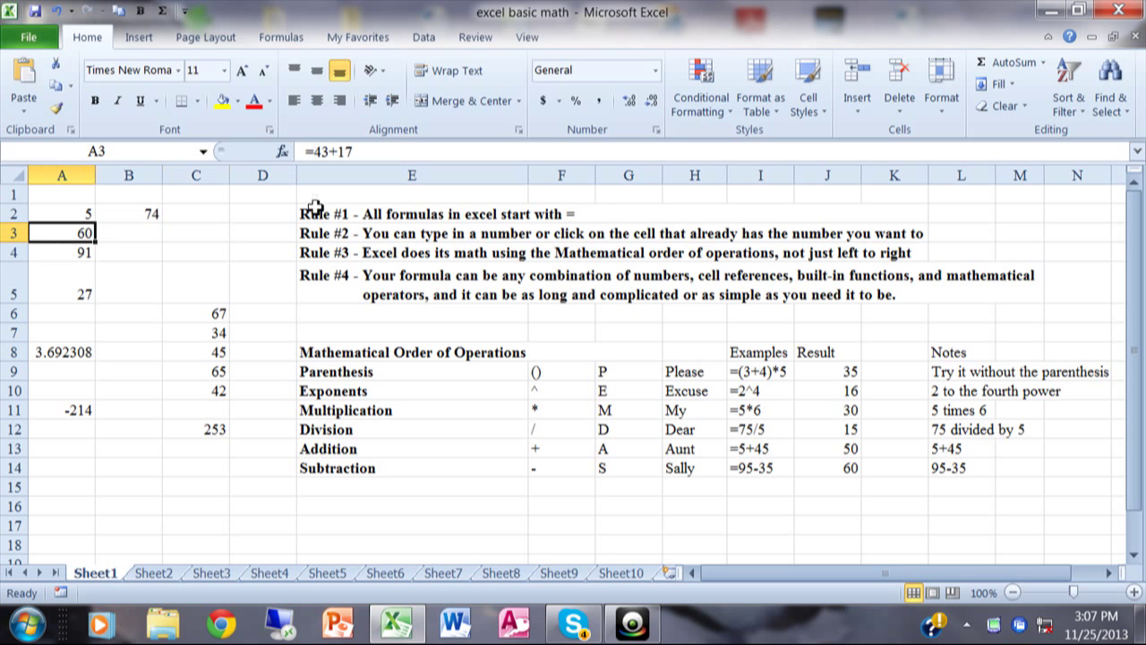
{"action": "left_click", "coordinate": [349, 233]}
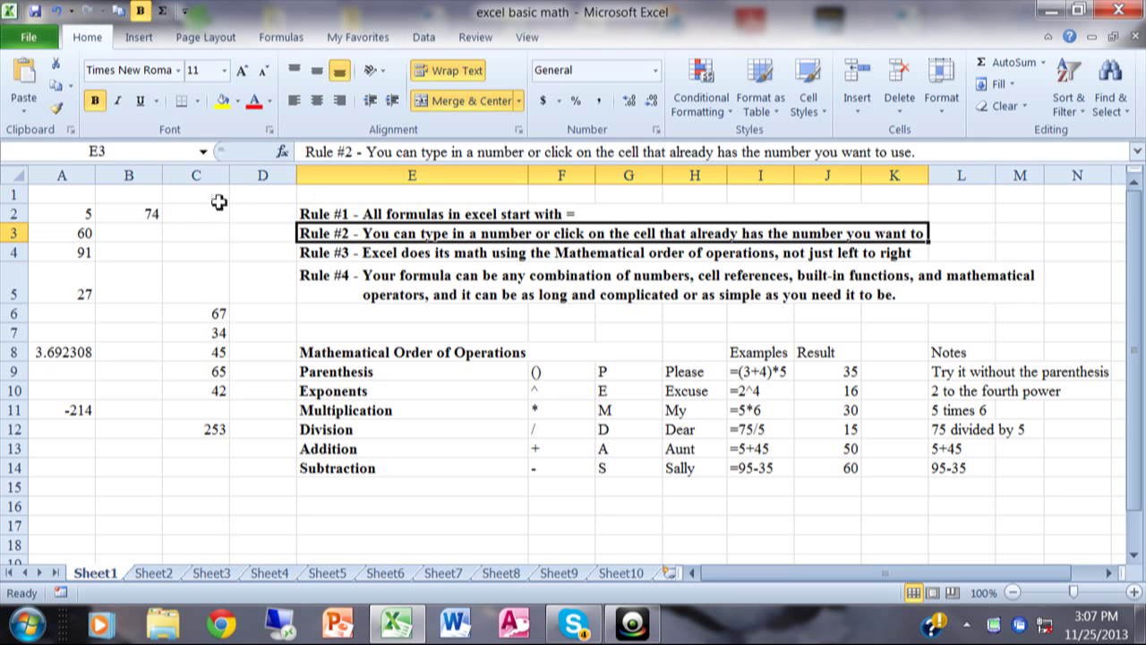
{"action": "left_click", "coordinate": [139, 212]}
{"action": "left_click", "coordinate": [136, 236]}
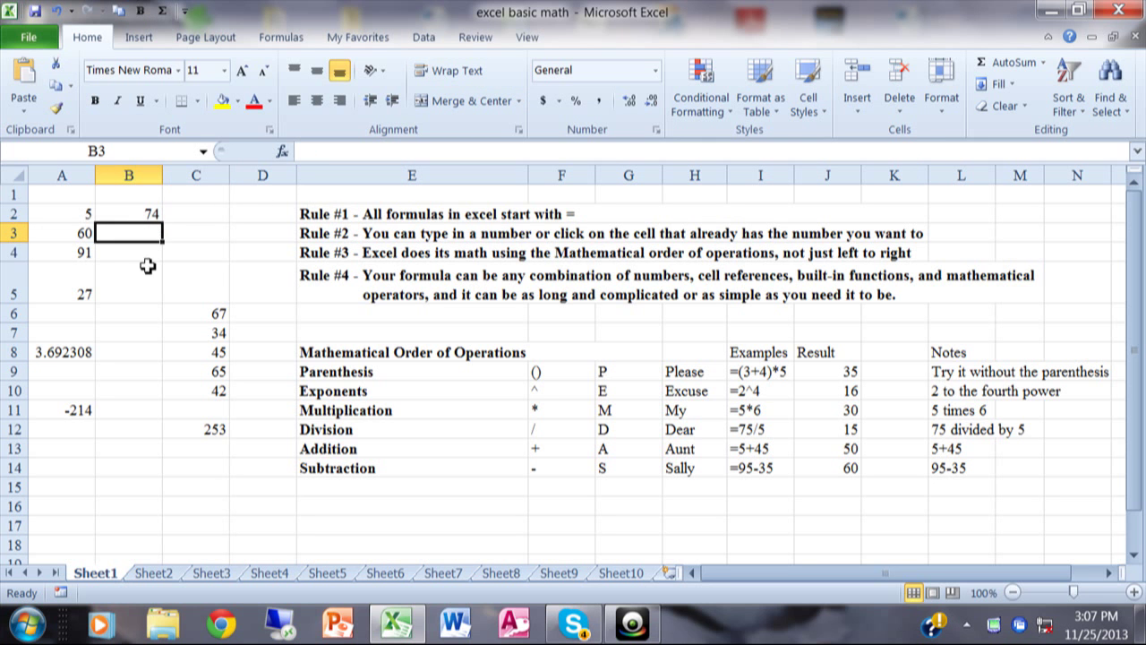
Enter the formula =A2+B2 in cell C2, picking both referenced cells from the sheet
{"action": "left_click", "coordinate": [208, 214]}
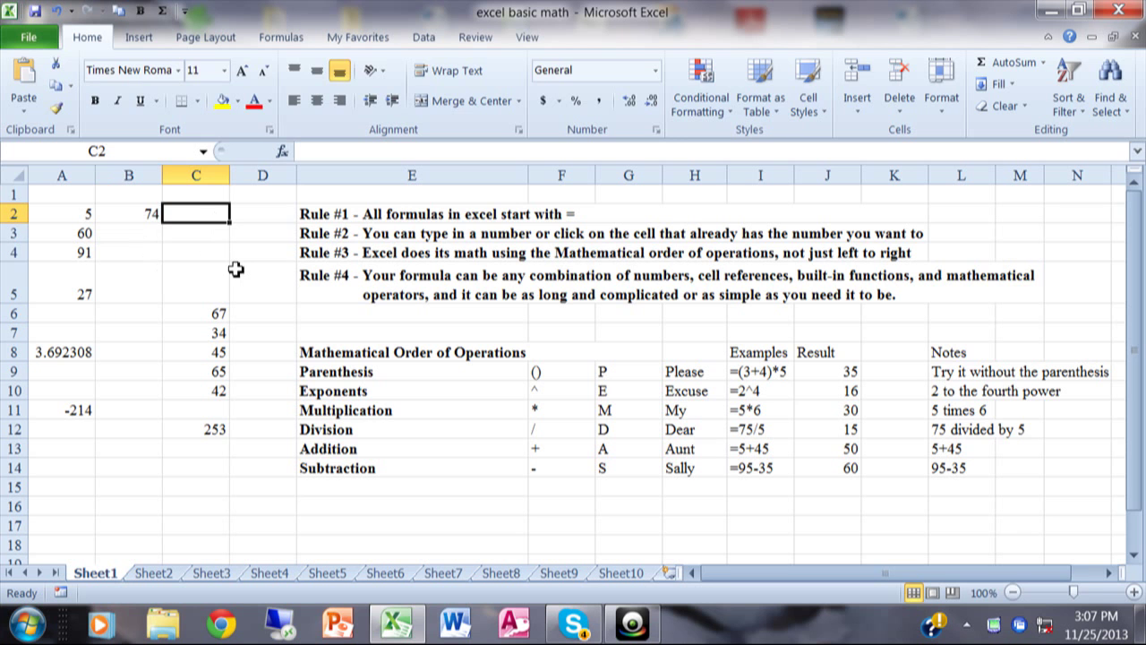
{"action": "type", "text": "="}
{"action": "key", "text": "Left"}
{"action": "key", "text": "Left"}
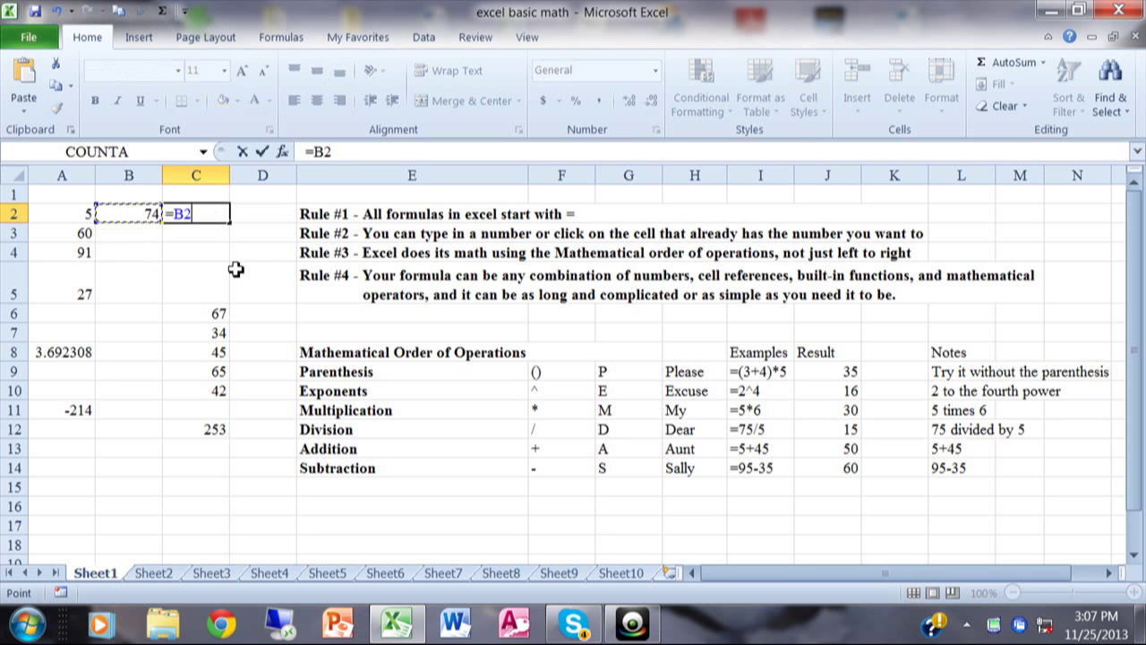
{"action": "type", "text": "+"}
{"action": "key", "text": "Left"}
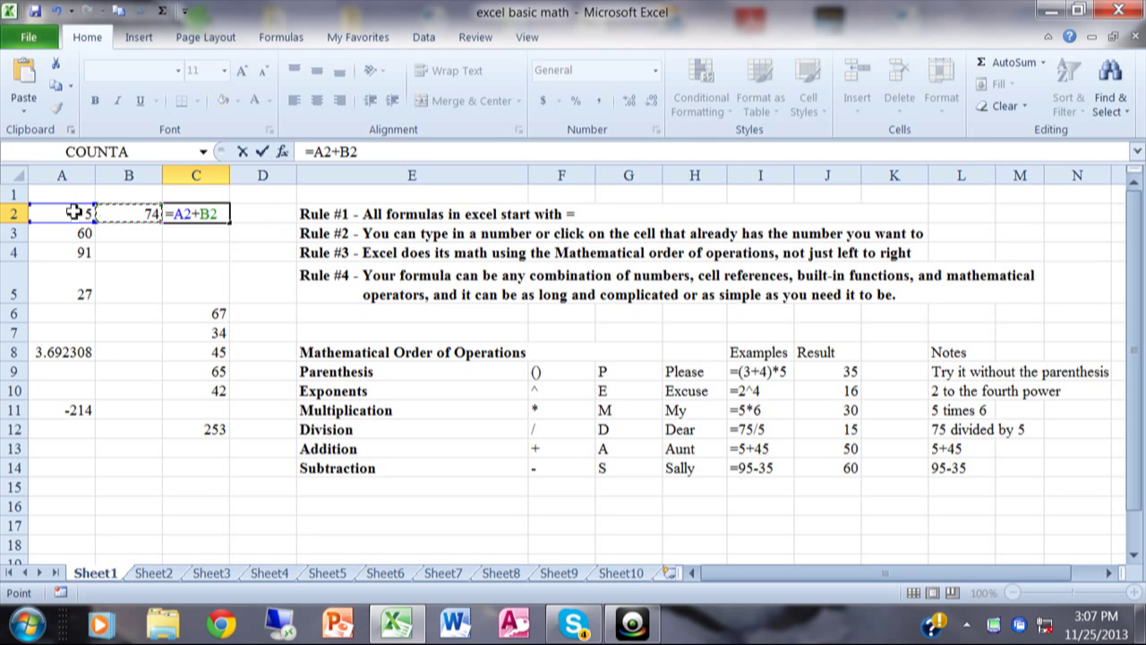
{"action": "key", "text": "Right"}
{"action": "key", "text": "Right"}
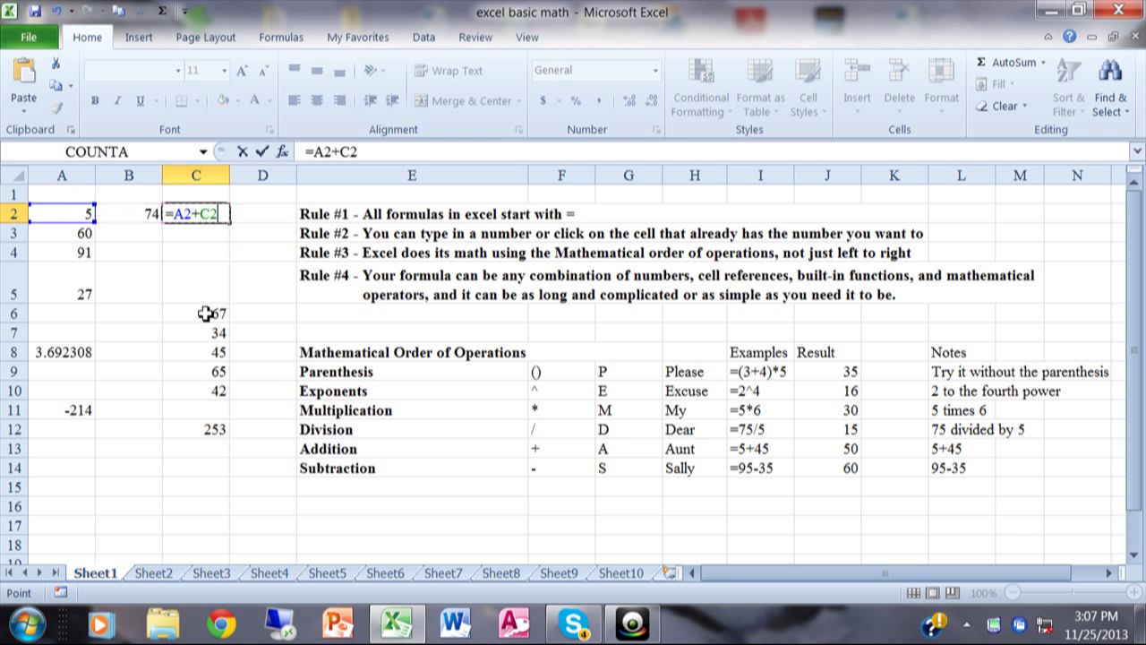
{"action": "key", "text": "Left"}
{"action": "key", "text": "Left"}
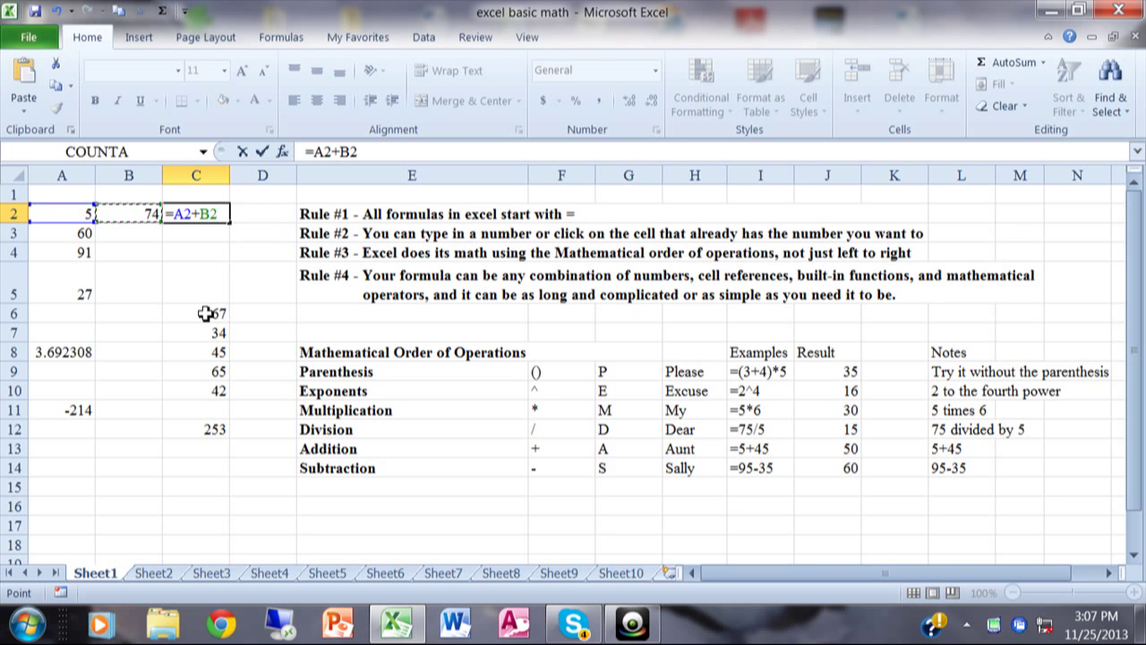
{"action": "key", "text": "Return"}
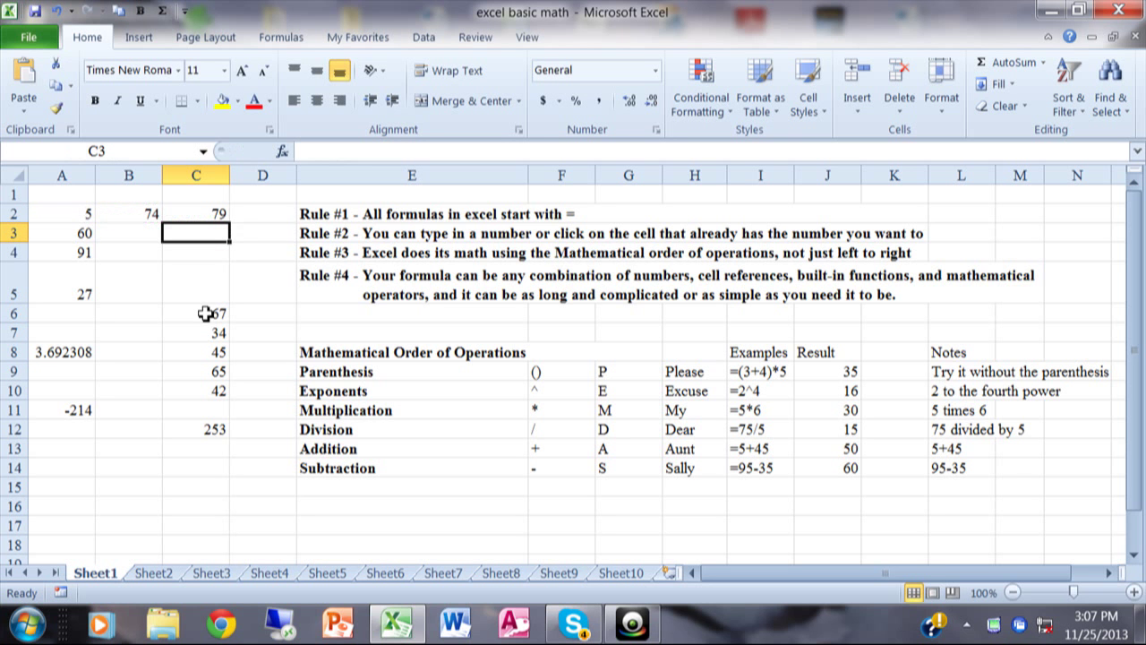
Examine the formulas in A5, A8 and A11 against the Parenthesis entry in the order-of-operations table and Rule #4
{"action": "key", "text": "Down"}
{"action": "key", "text": "Down"}
{"action": "key", "text": "Down"}
{"action": "key", "text": "Down"}
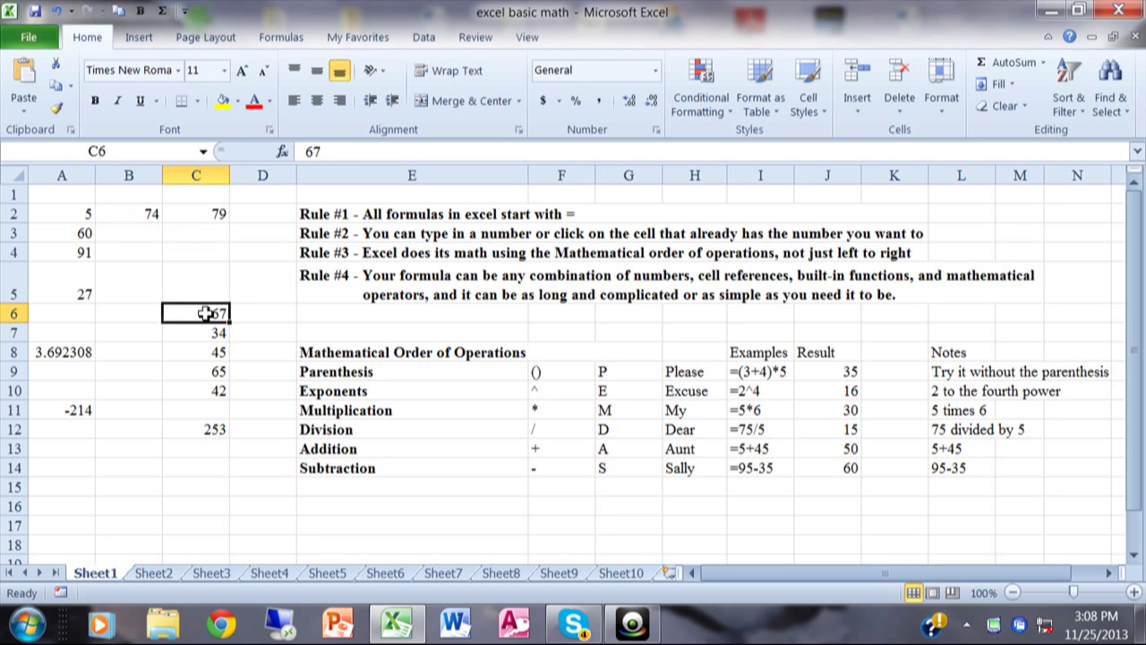
{"action": "key", "text": "Up"}
{"action": "key", "text": "Left"}
{"action": "key", "text": "Left"}
{"action": "key", "text": "Up"}
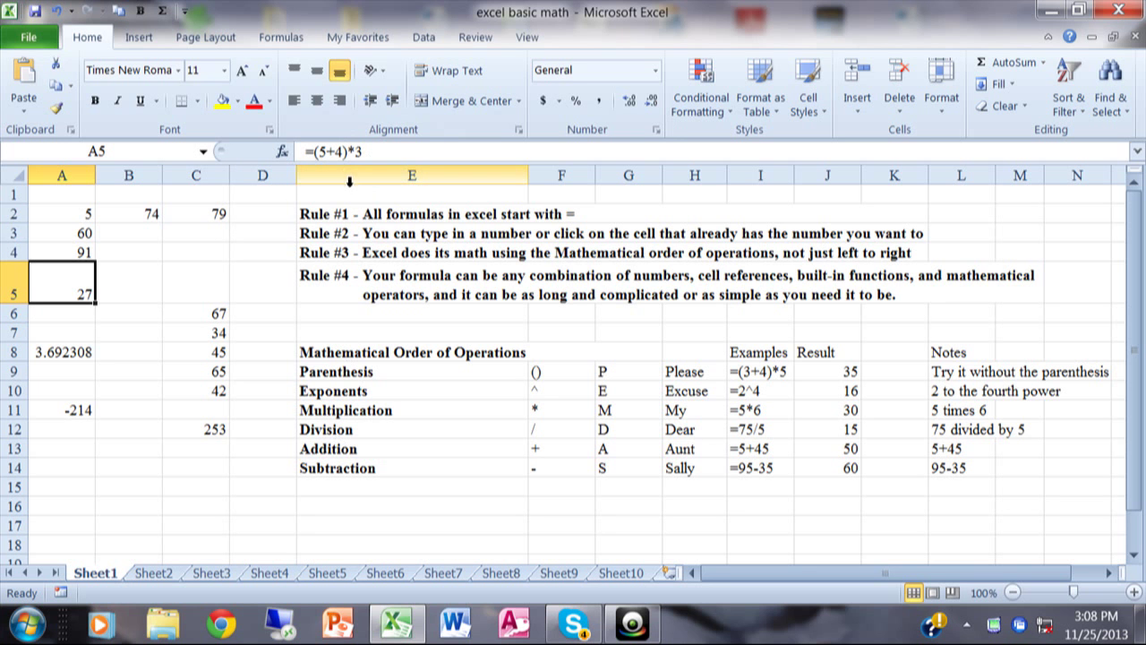
{"action": "left_click", "coordinate": [341, 372]}
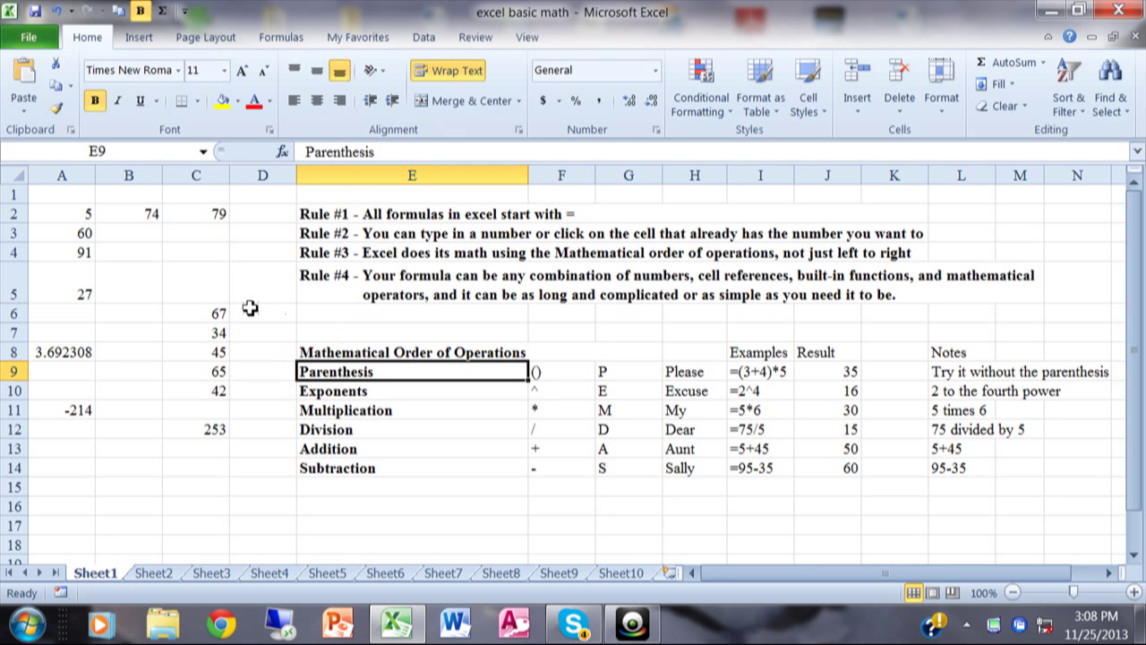
{"action": "left_click", "coordinate": [64, 283]}
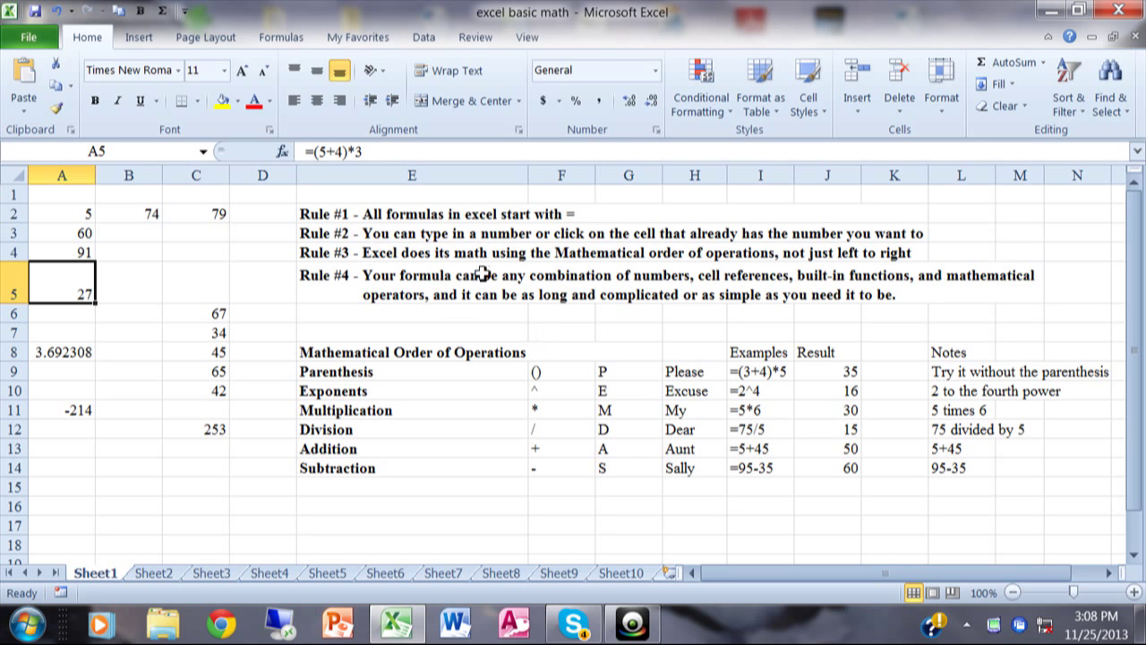
{"action": "left_click", "coordinate": [86, 353]}
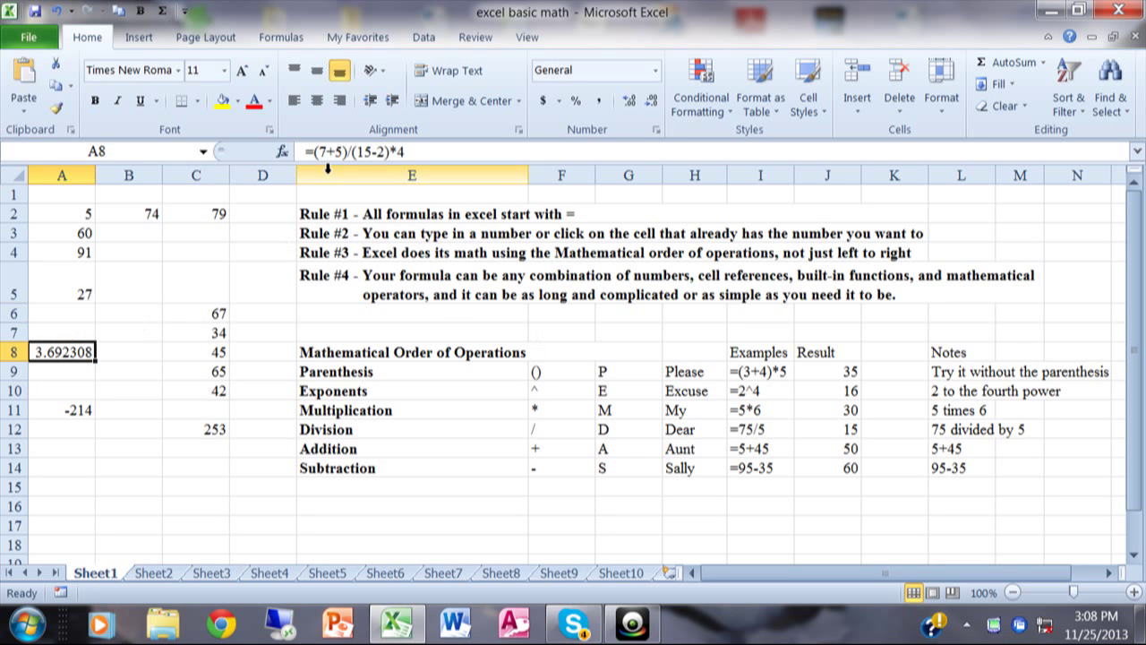
{"action": "left_click", "coordinate": [82, 411]}
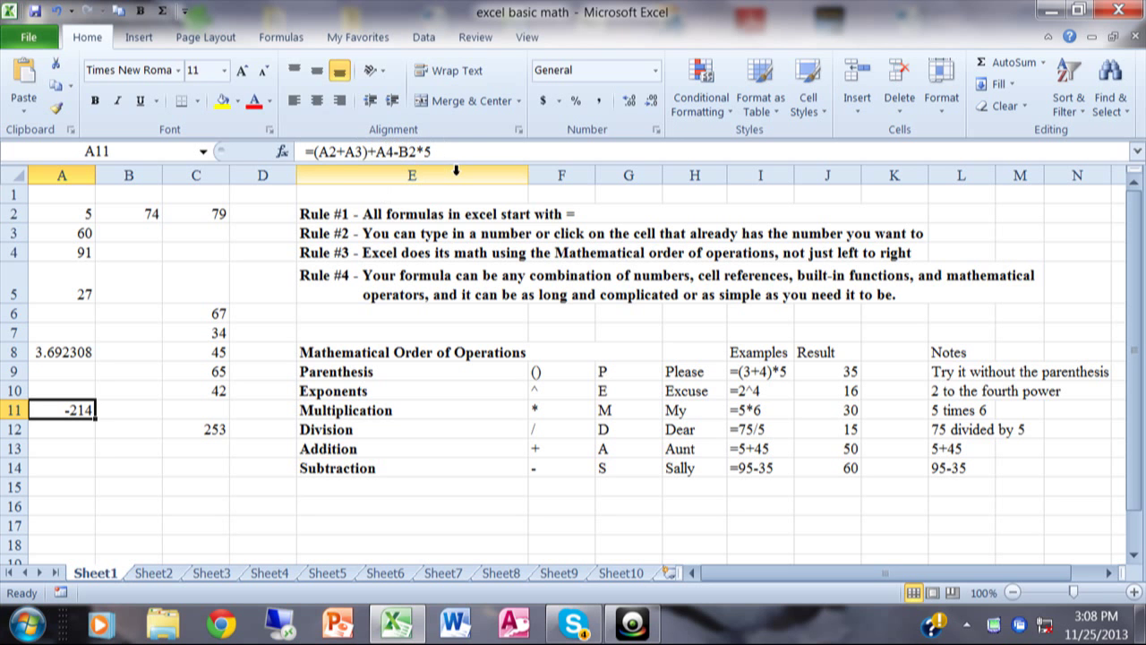
{"action": "left_click", "coordinate": [379, 295]}
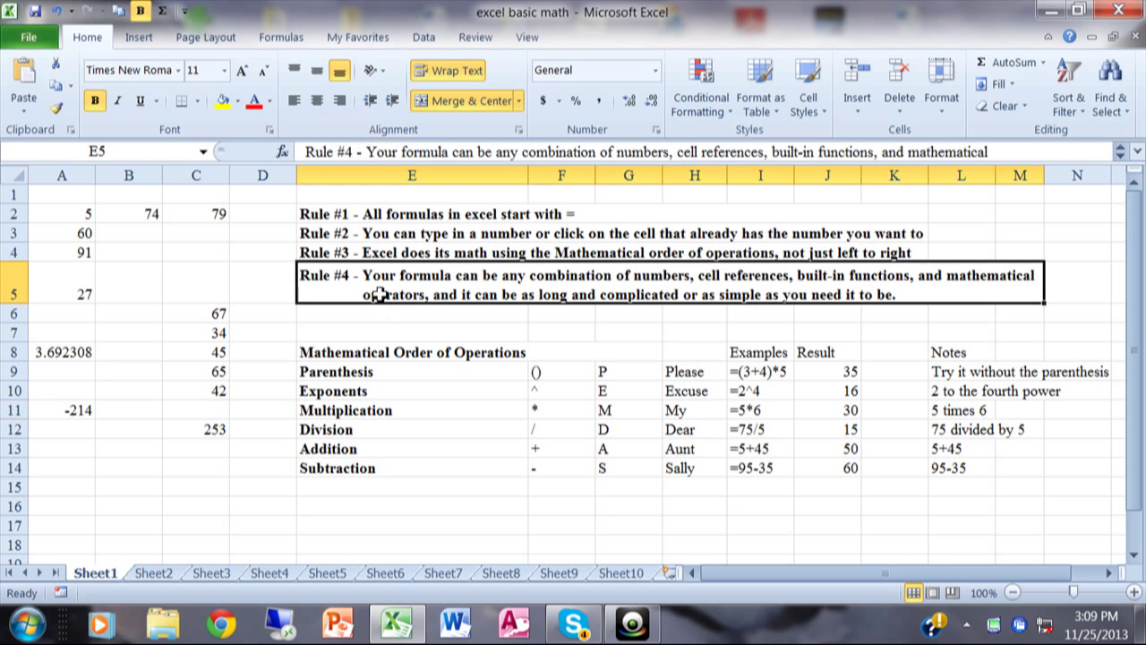
{"action": "left_click", "coordinate": [171, 483]}
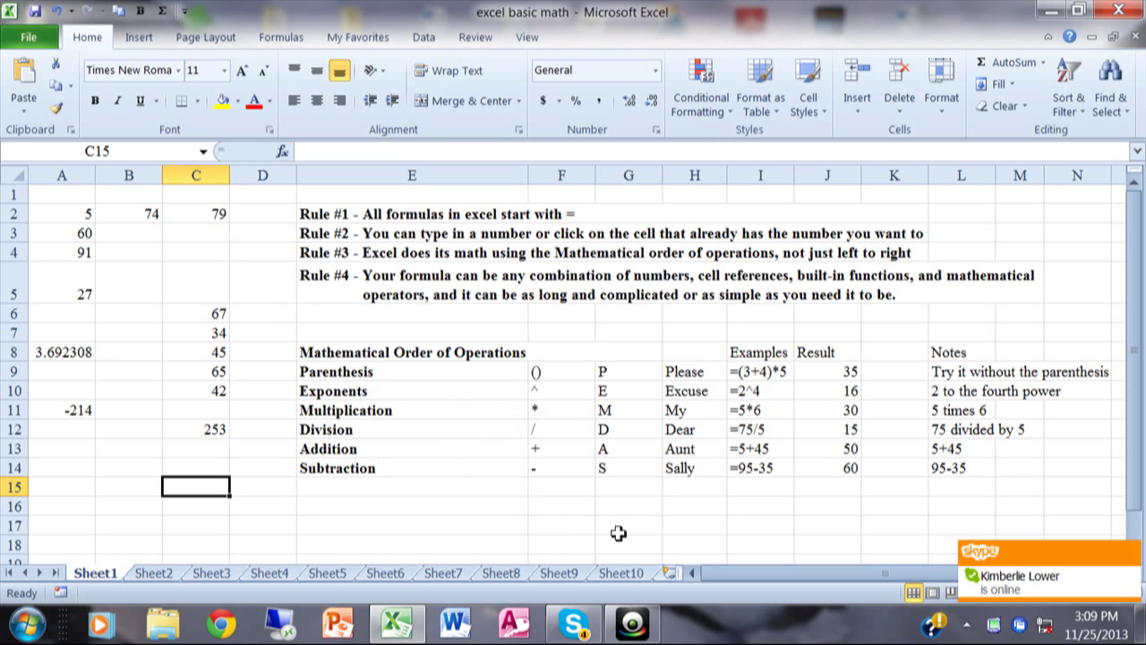
{"action": "left_click", "coordinate": [631, 622]}
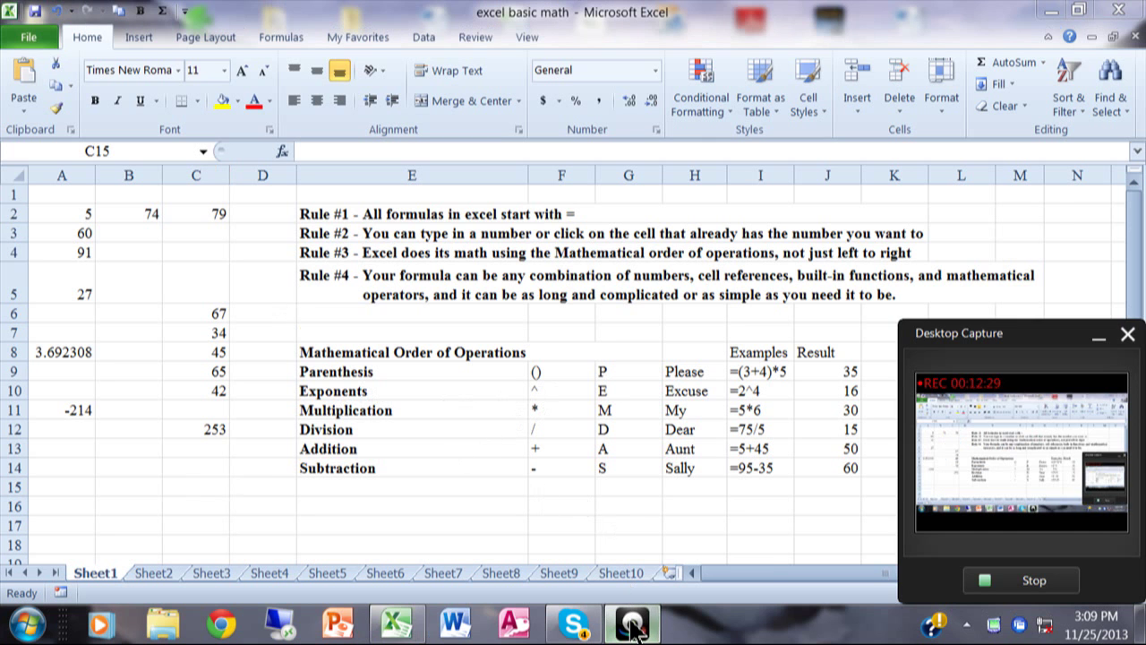